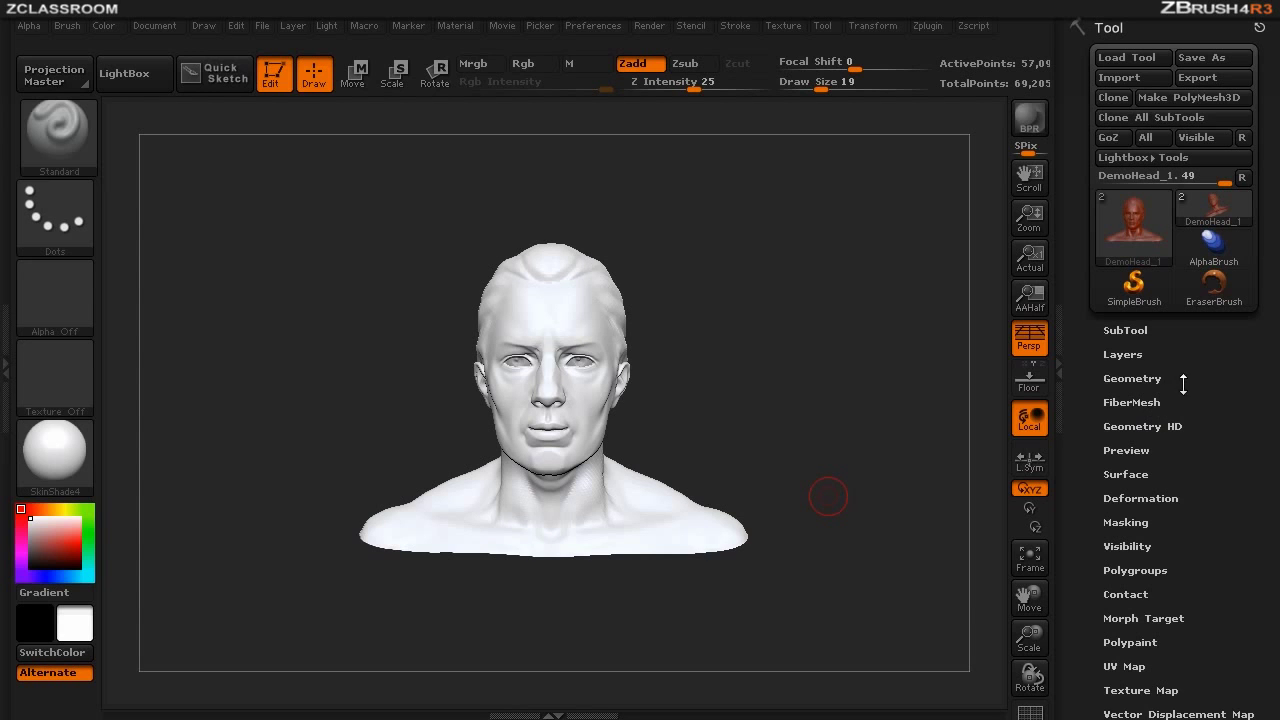
Expand the Geometry section of the Tool palette and look over its groups of settings.
click(1131, 378)
scroll(1237, 418, down, 5)
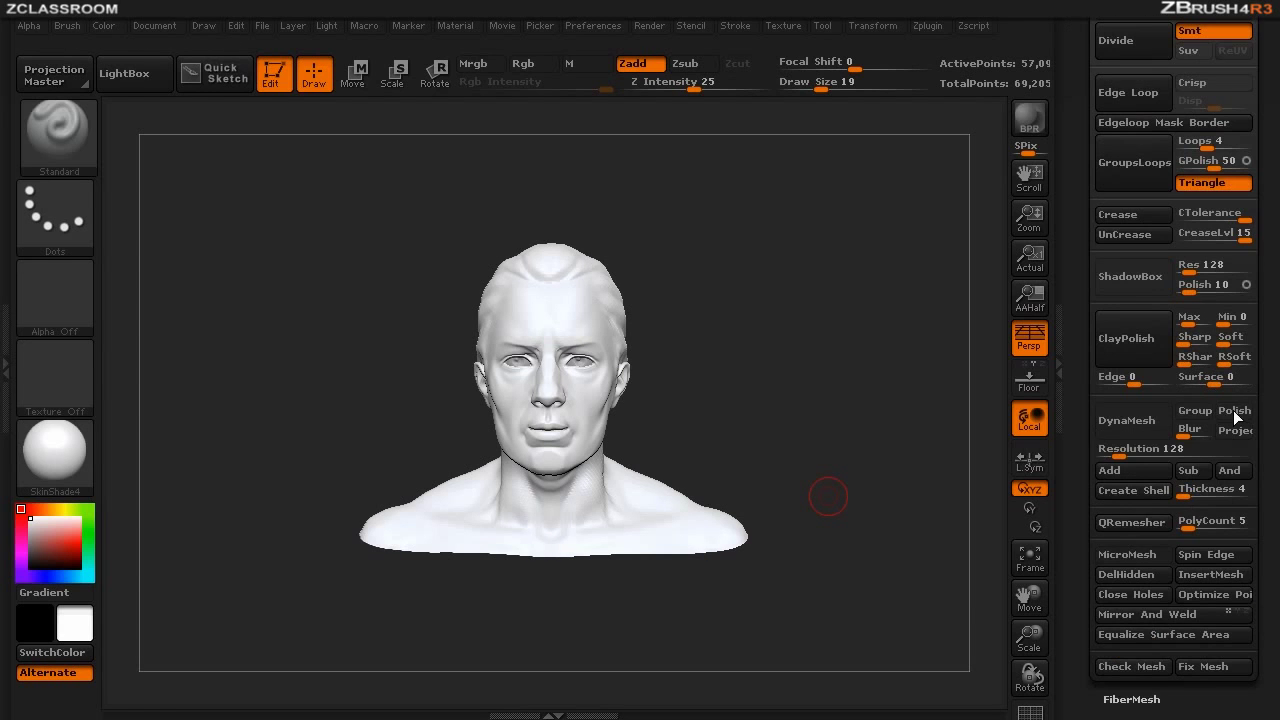
scroll(1272, 537, up, 3)
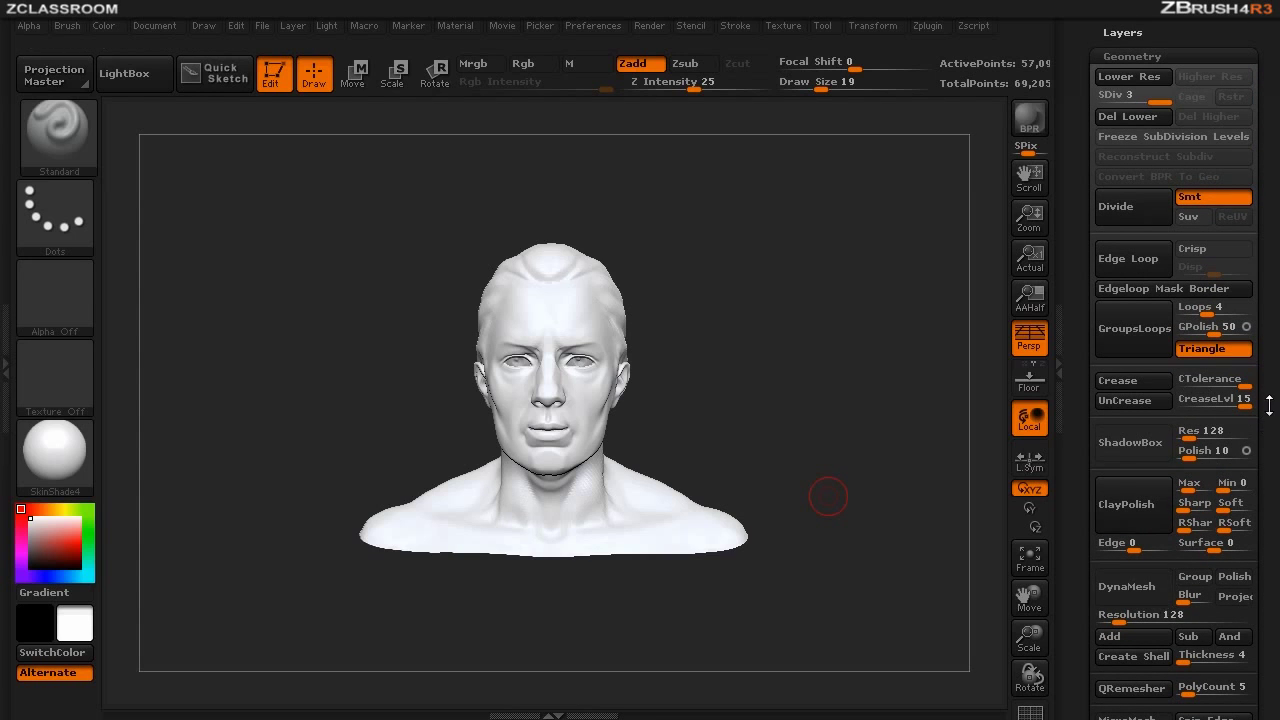
scroll(1269, 405, up, 3)
Expand the SubTool section and collapse its Extract, Project, Remesh, Merge and Split groups one by one.
click(1125, 162)
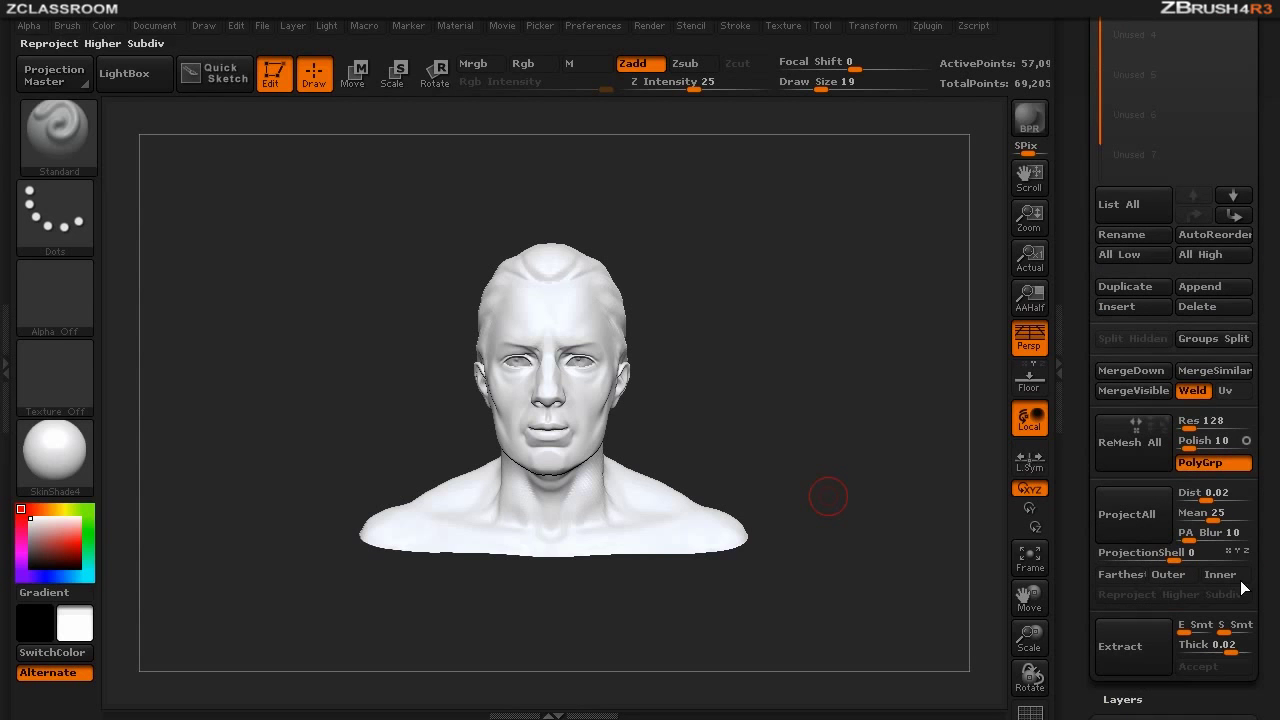
click(1157, 612)
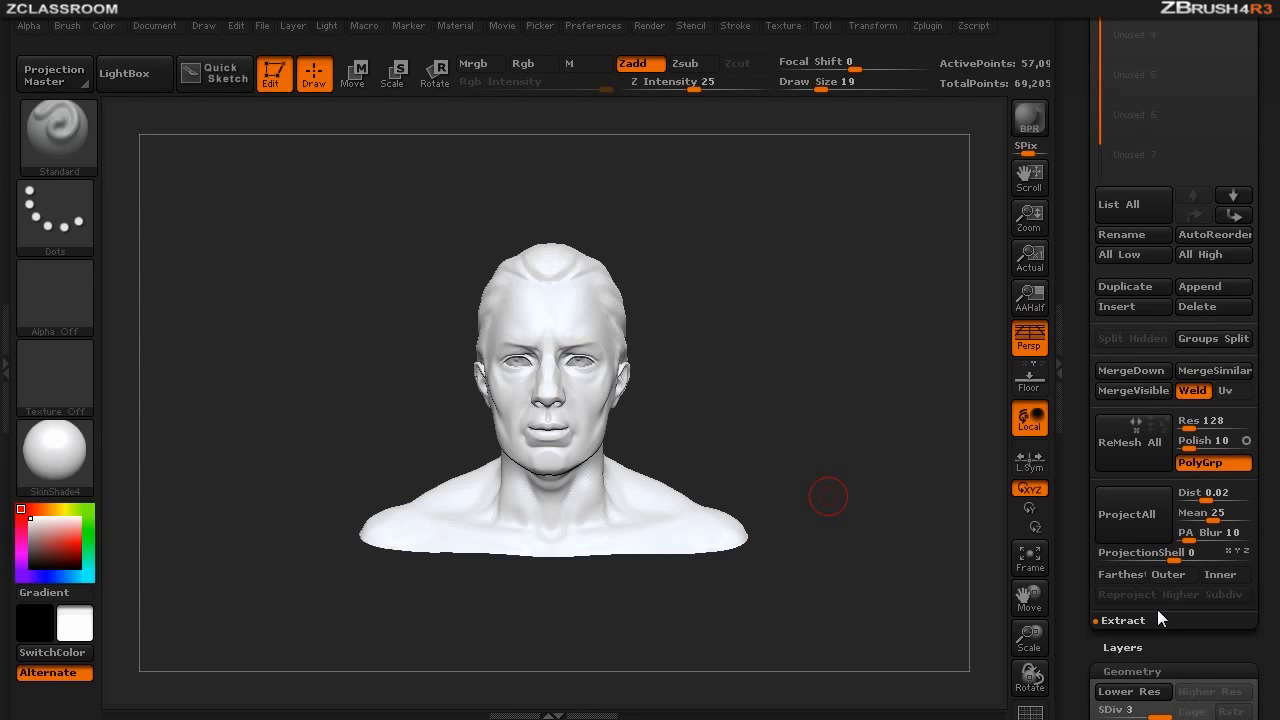
click(1177, 480)
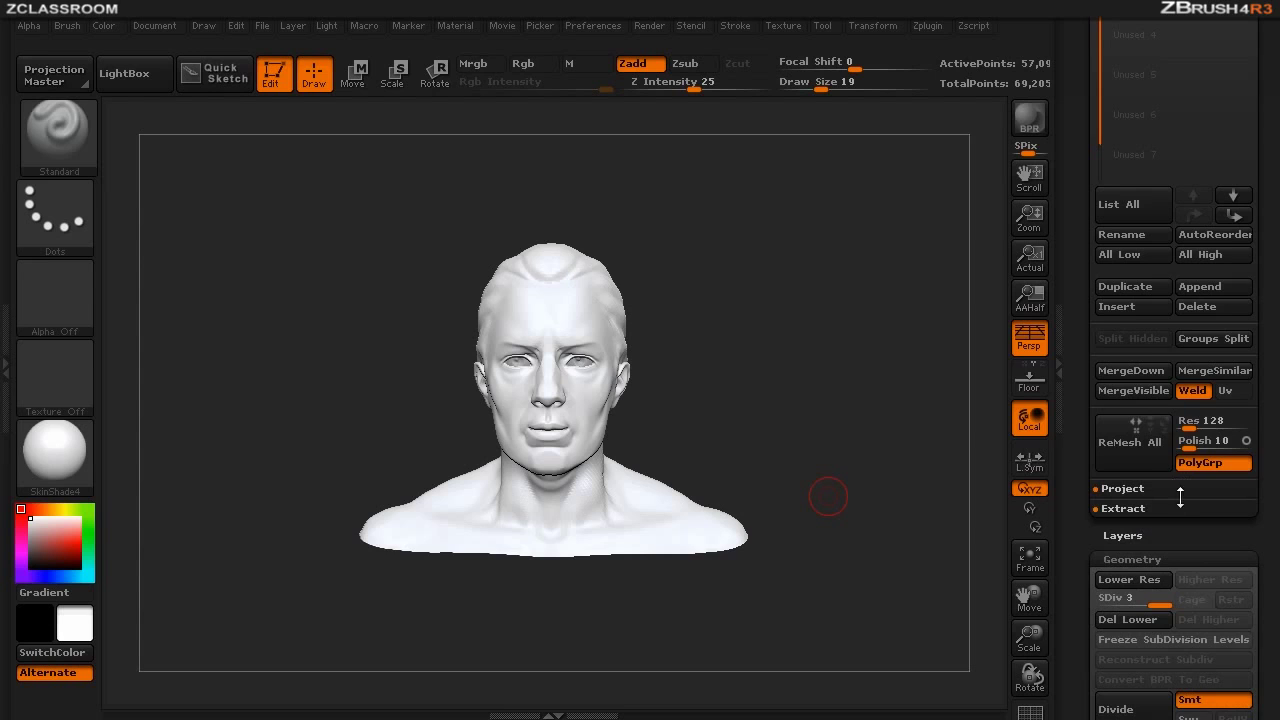
click(1171, 404)
click(1140, 356)
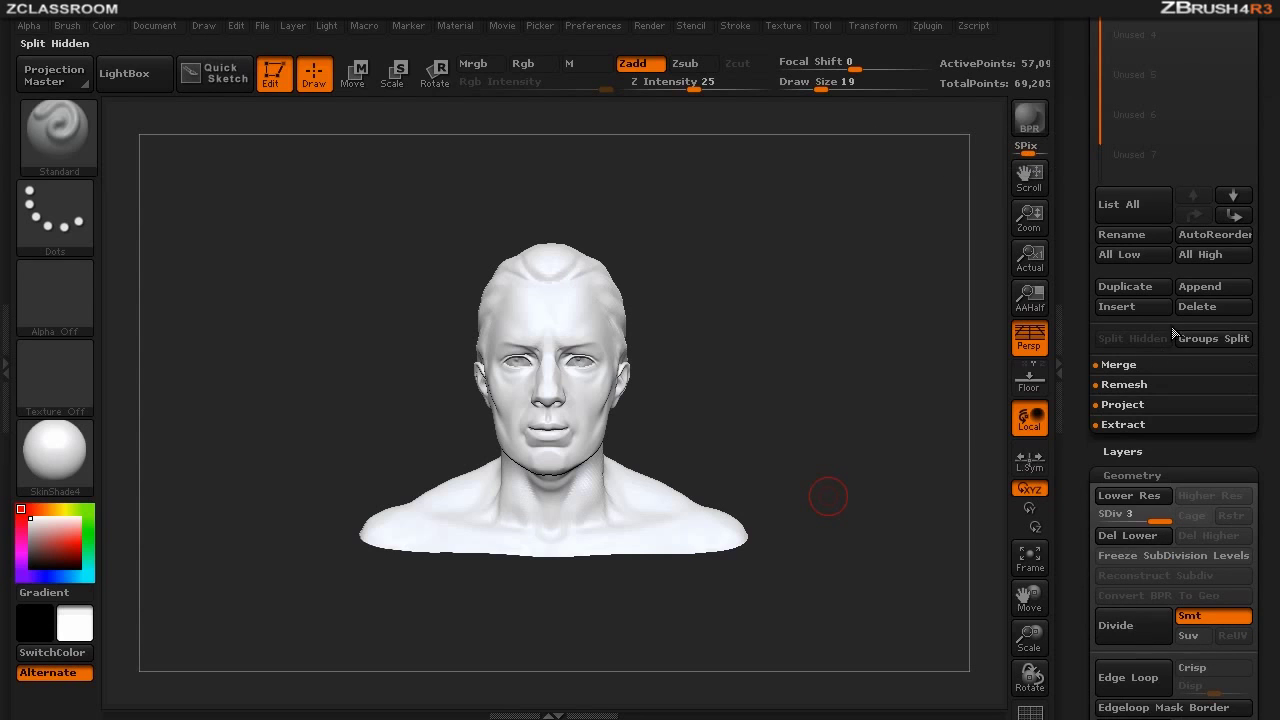
click(1140, 324)
Expand all collapsed SubTool groups at once, from Split through Extract.
drag(1264, 363, 1251, 483)
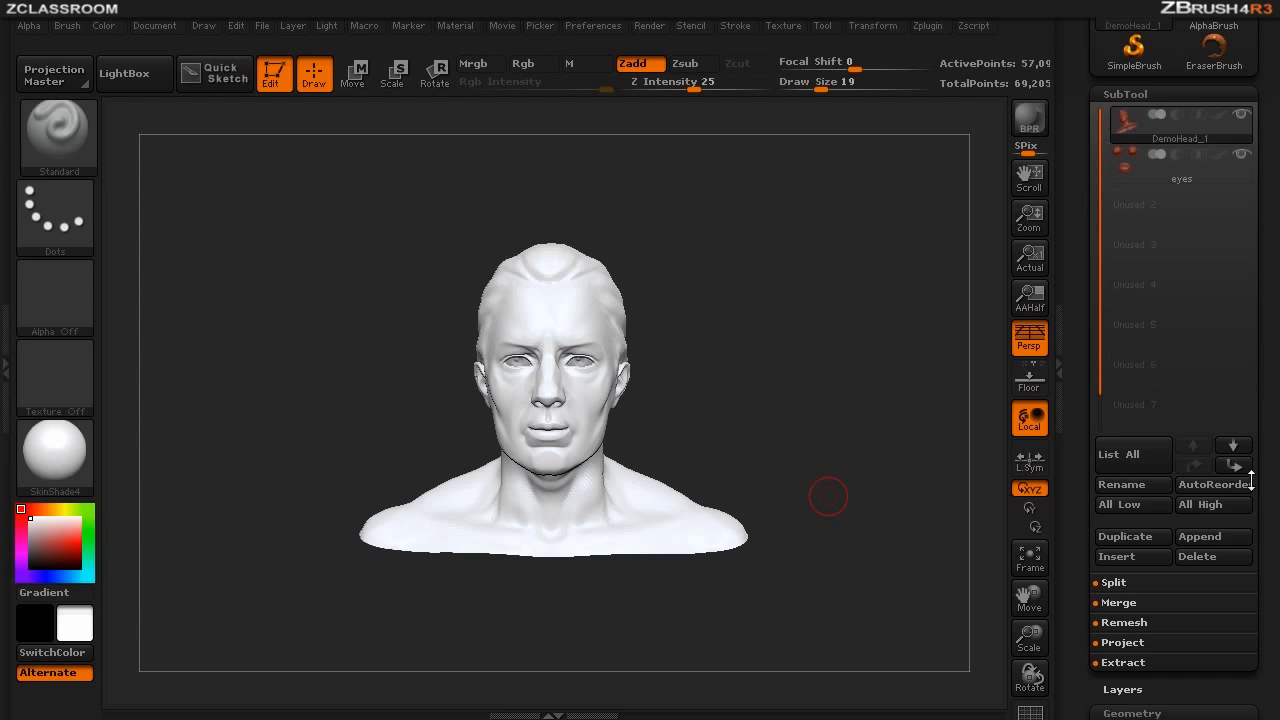
shift+click(1171, 585)
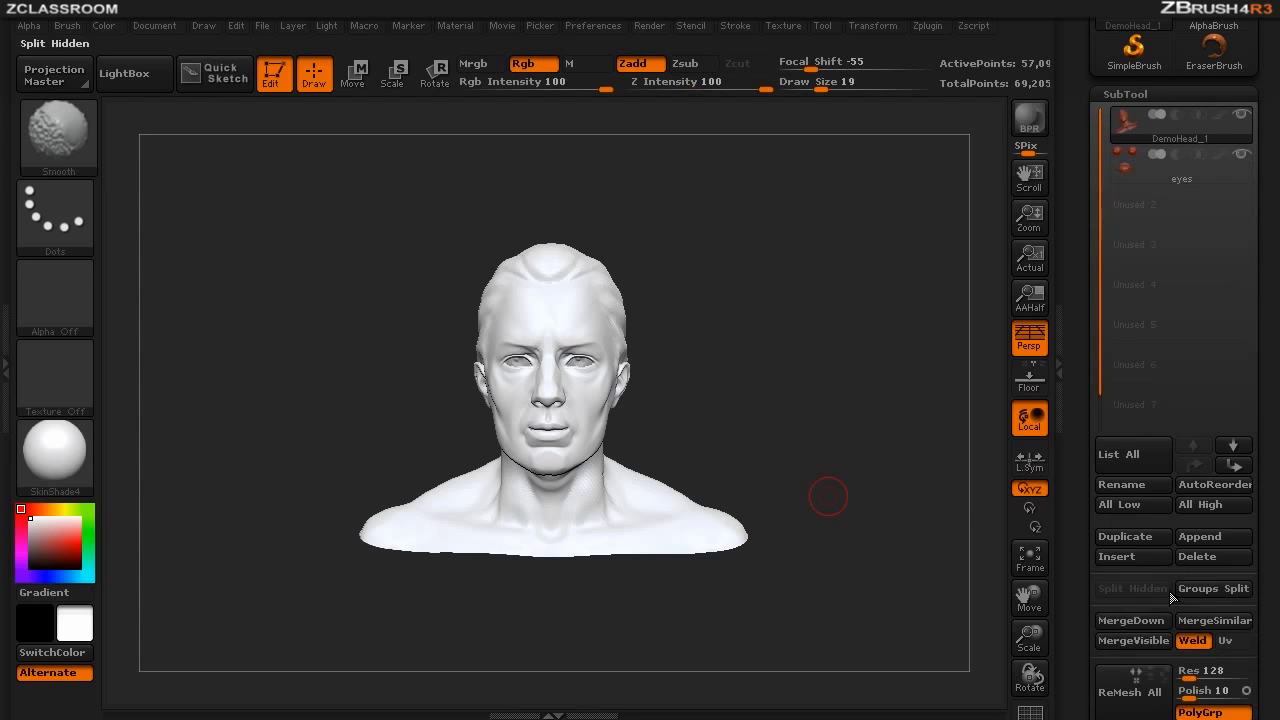
drag(1262, 620, 1245, 387)
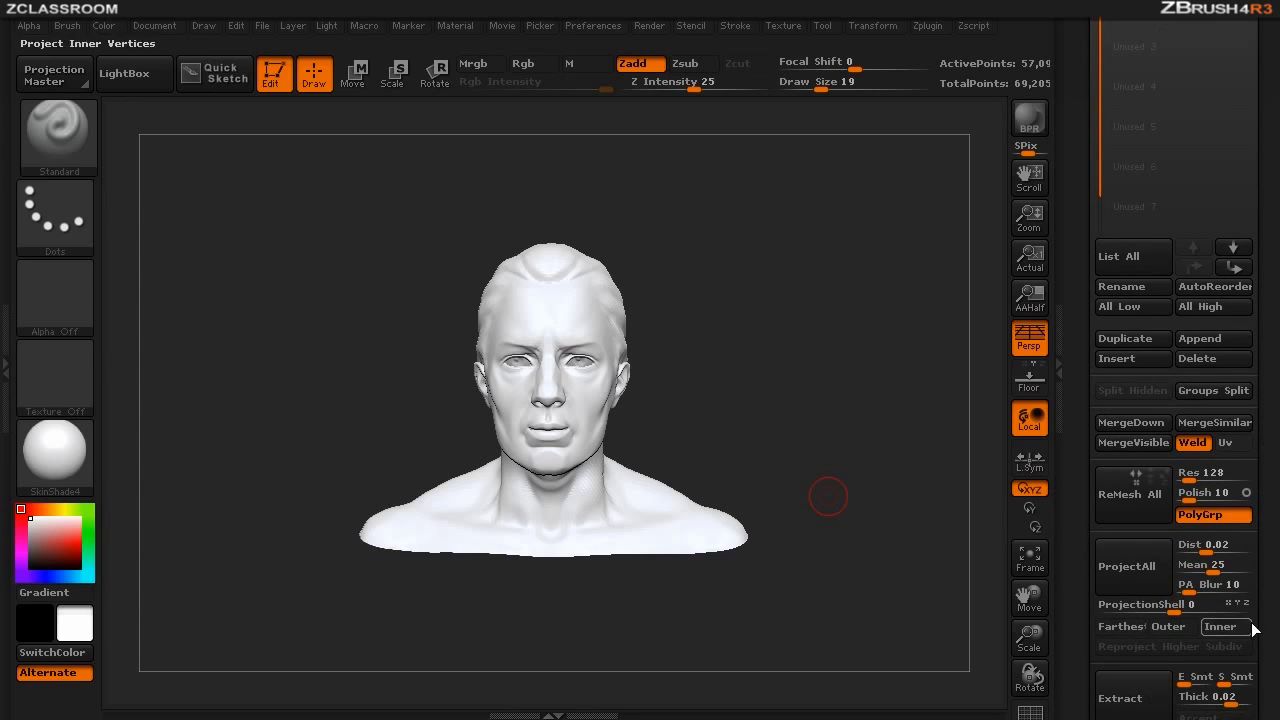
drag(1256, 628, 1273, 531)
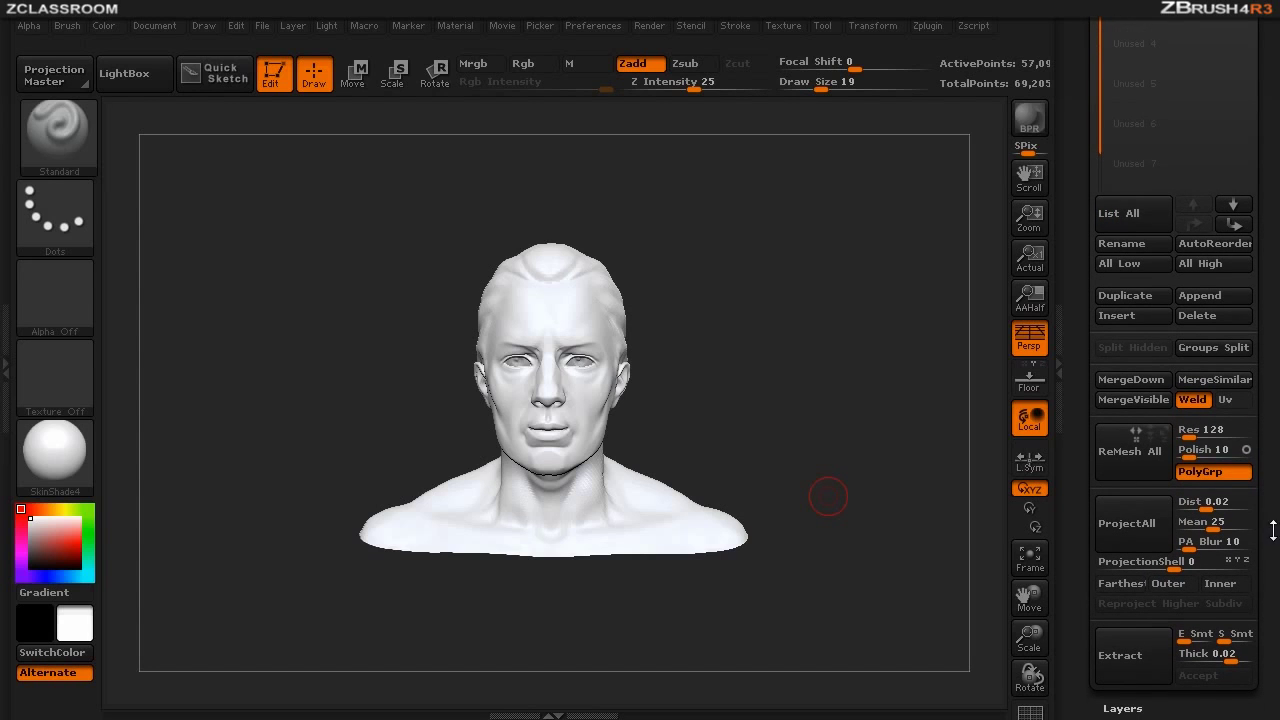
Collapse all the SubTool groups in one action and expand them all again.
shift+click(1173, 361)
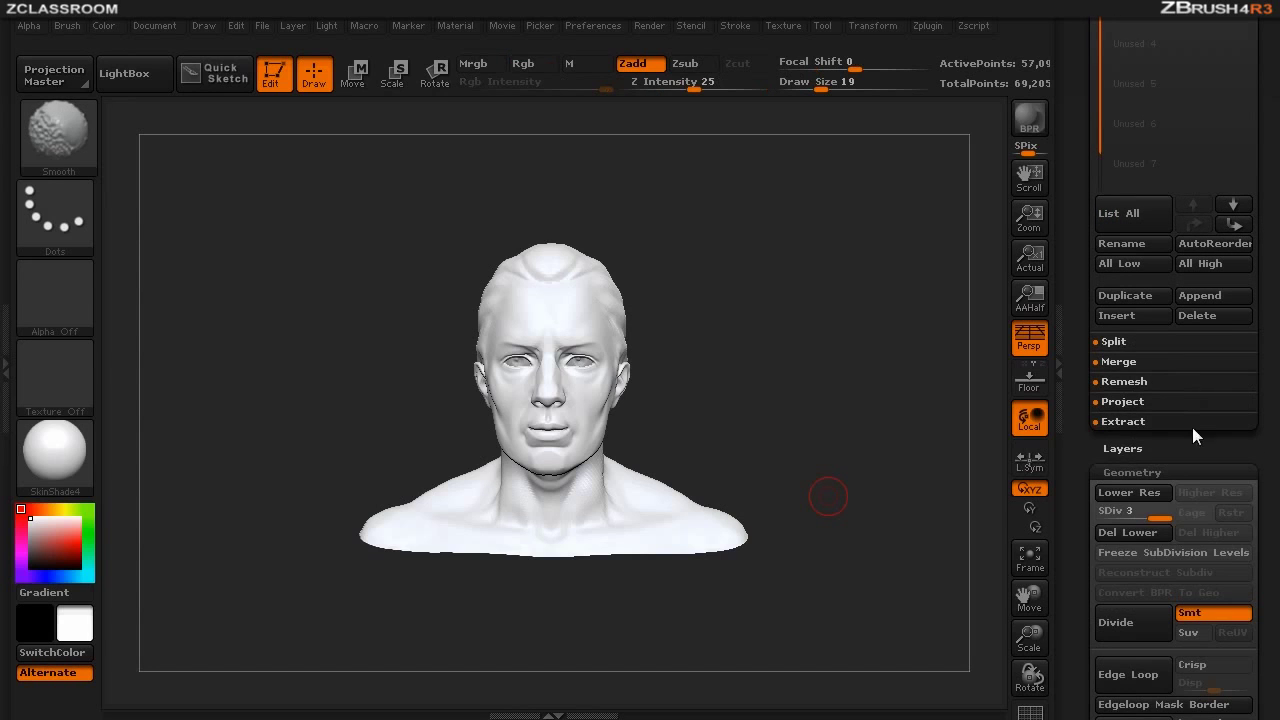
shift+click(1176, 334)
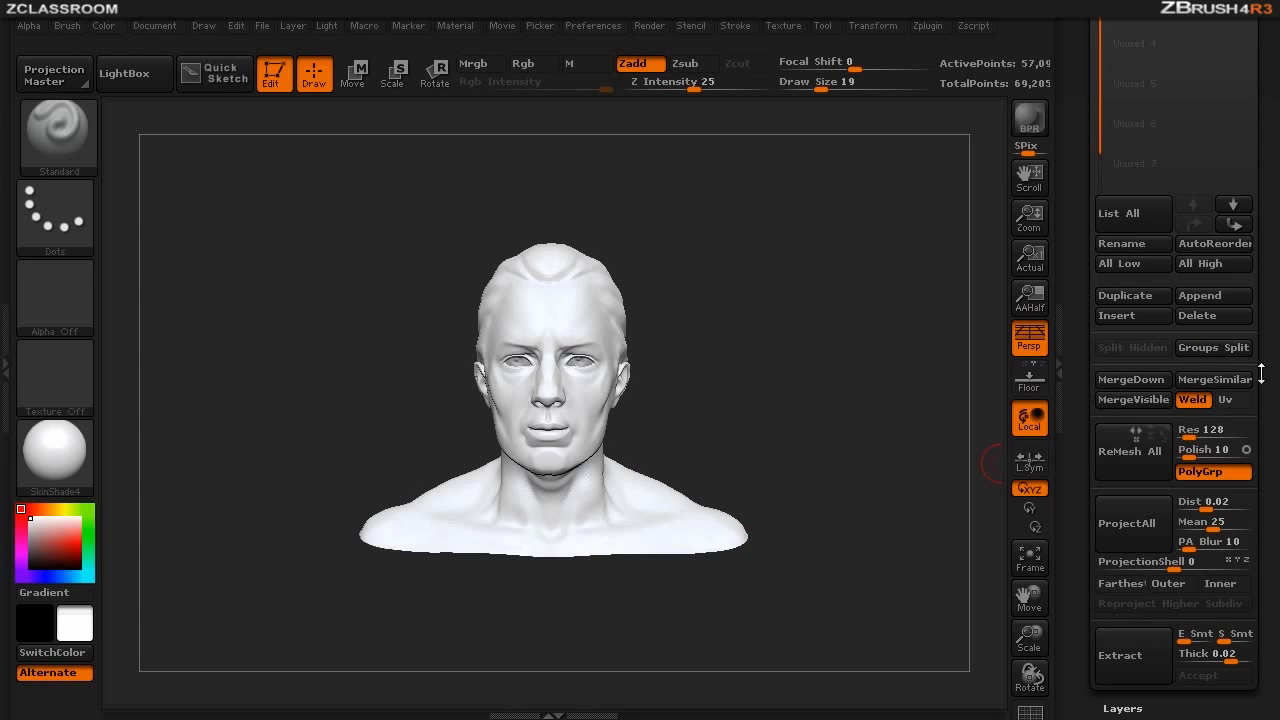
drag(1261, 373, 1265, 454)
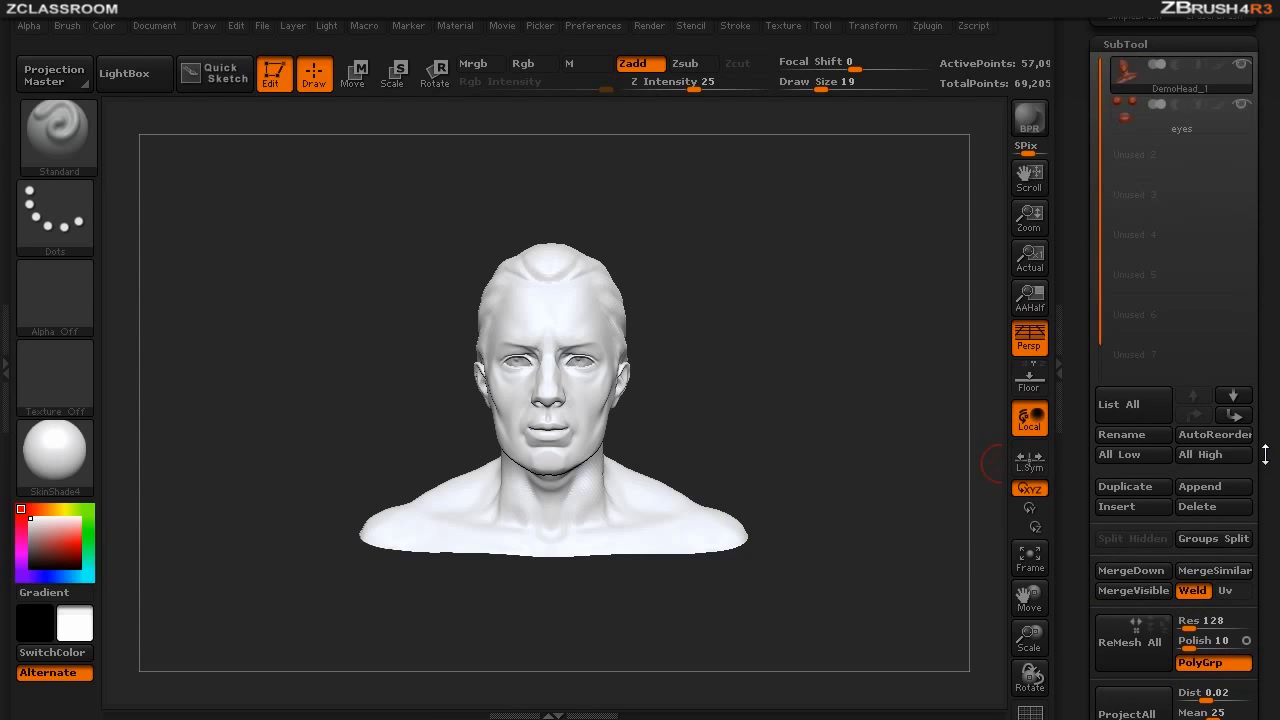
Turn on AutoClose UI Groups in the Interface preferences.
click(592, 25)
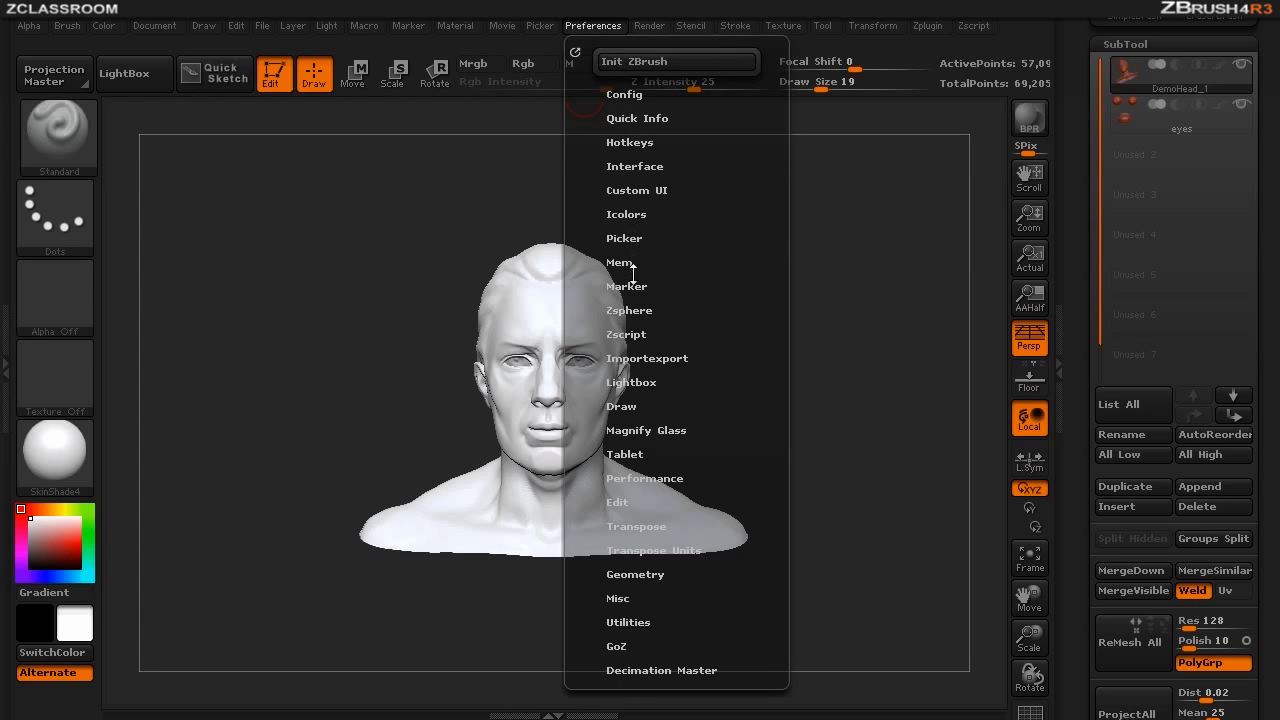
click(638, 166)
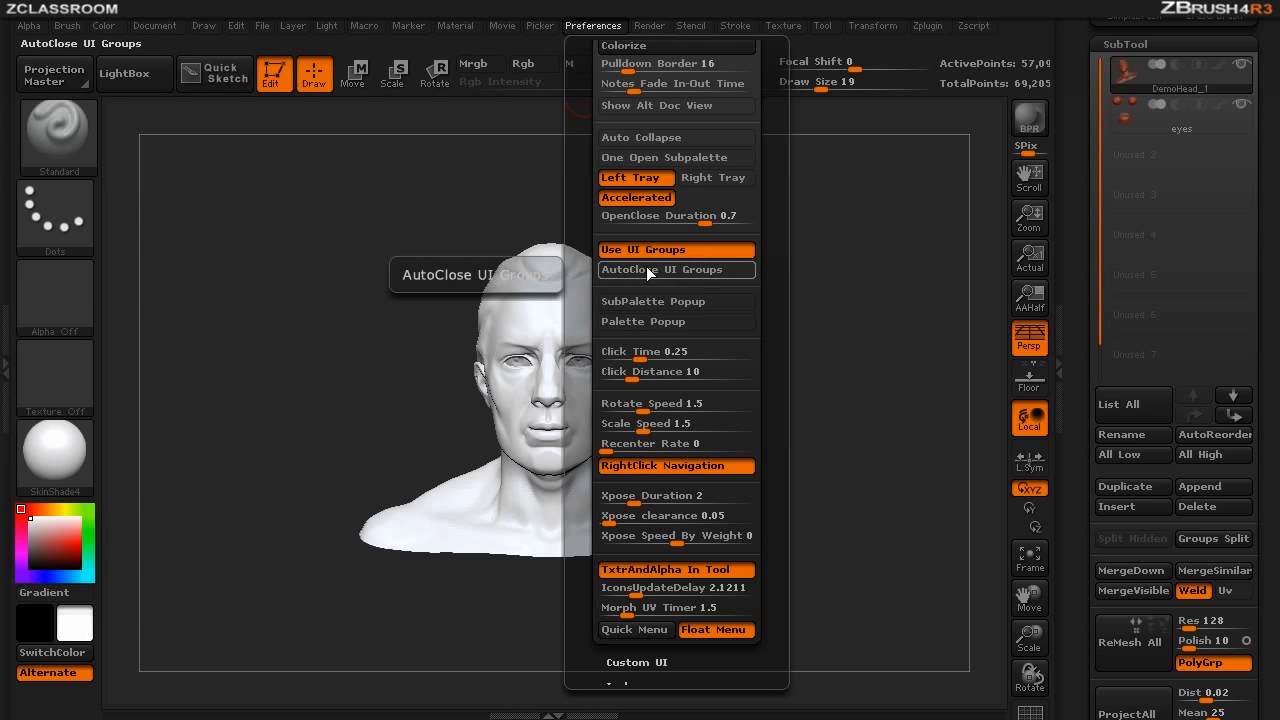
click(692, 268)
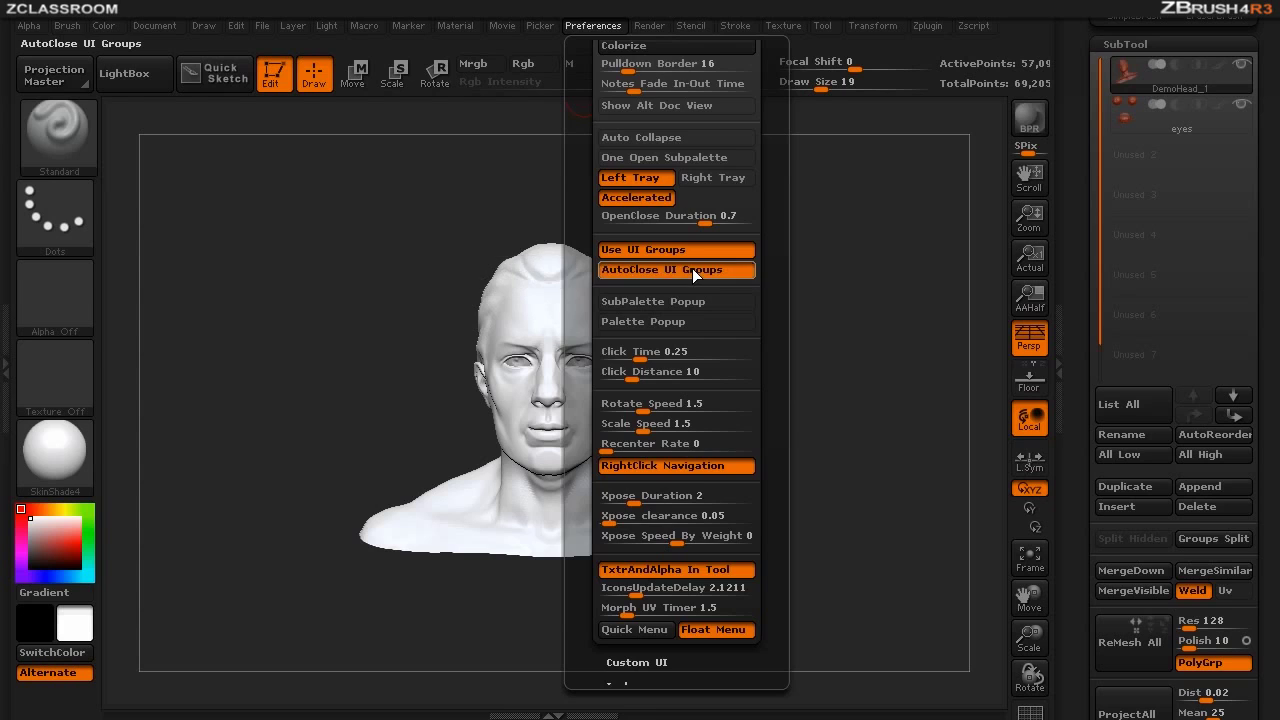
Collapse the Split, Merge, Remesh and Project groups in the SubTool section.
scroll(1167, 462, down, 2)
click(1176, 452)
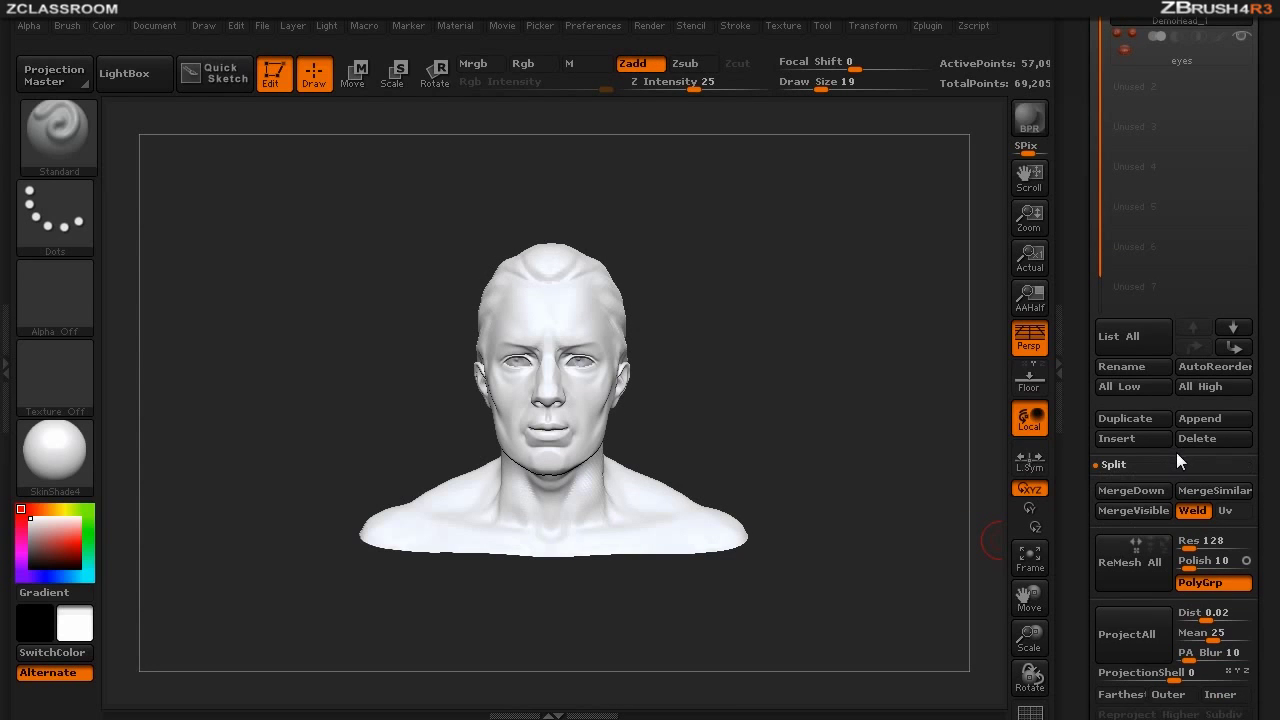
click(1168, 476)
click(1175, 496)
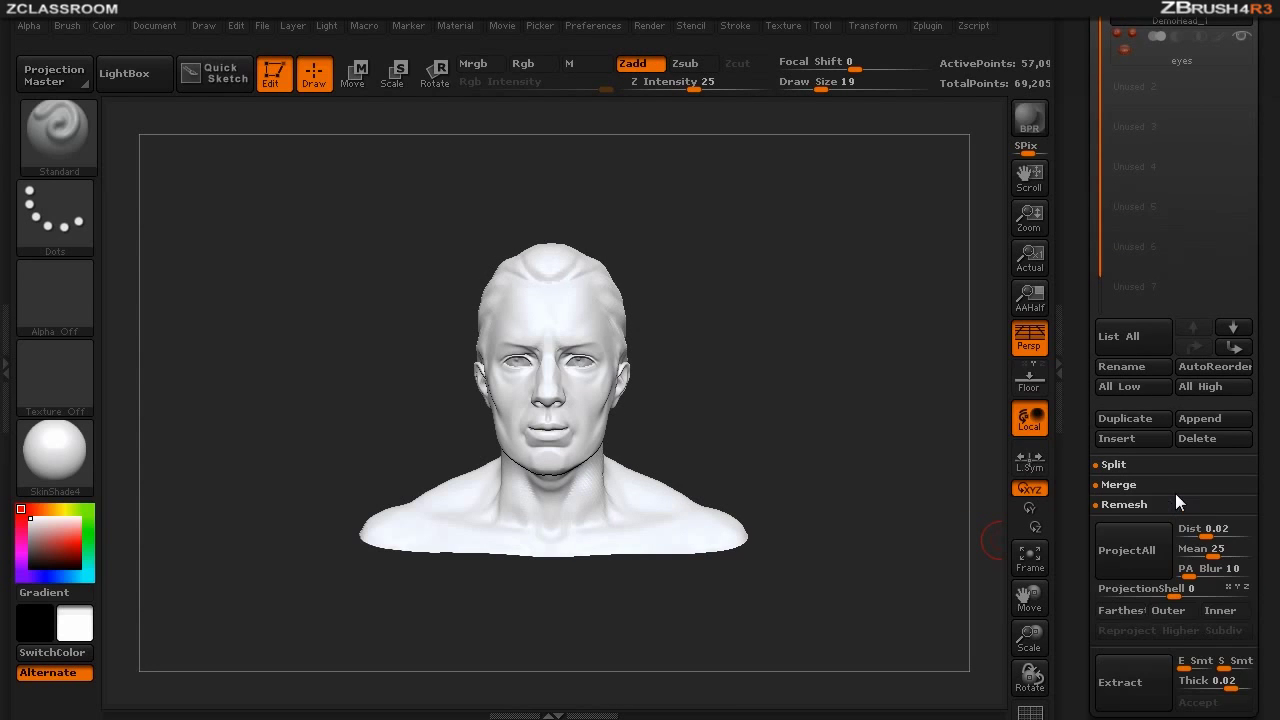
click(1190, 521)
Open the Merge group of the SubTool section and switch to its Remesh group.
click(1158, 480)
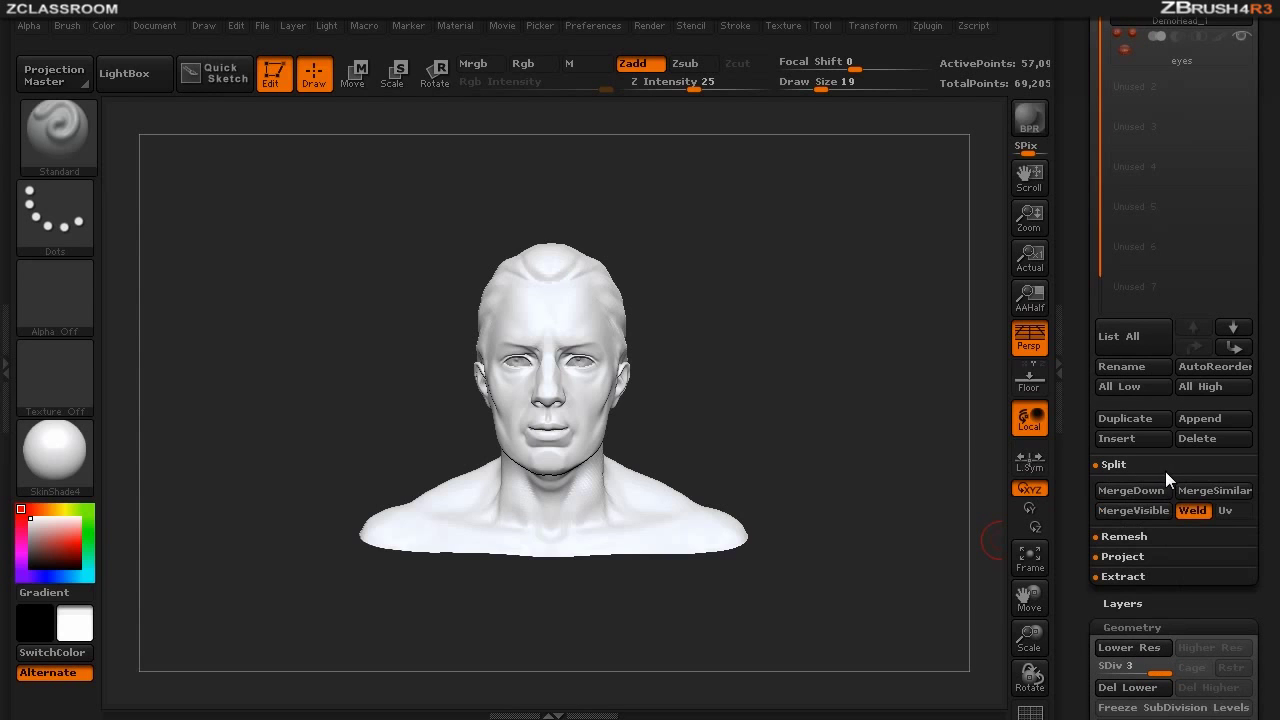
click(1172, 536)
click(1170, 647)
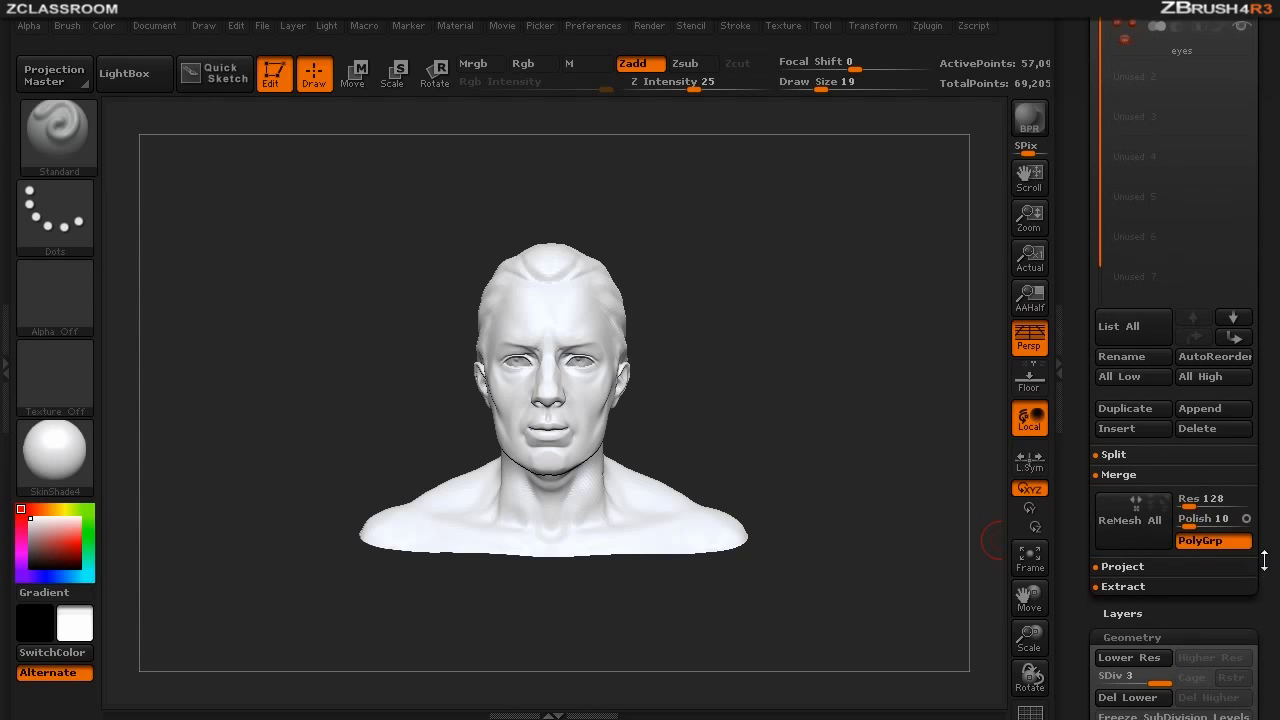
Collapse the EdgeLoop, Crease and ShadowBox groups in the Geometry section.
click(1164, 390)
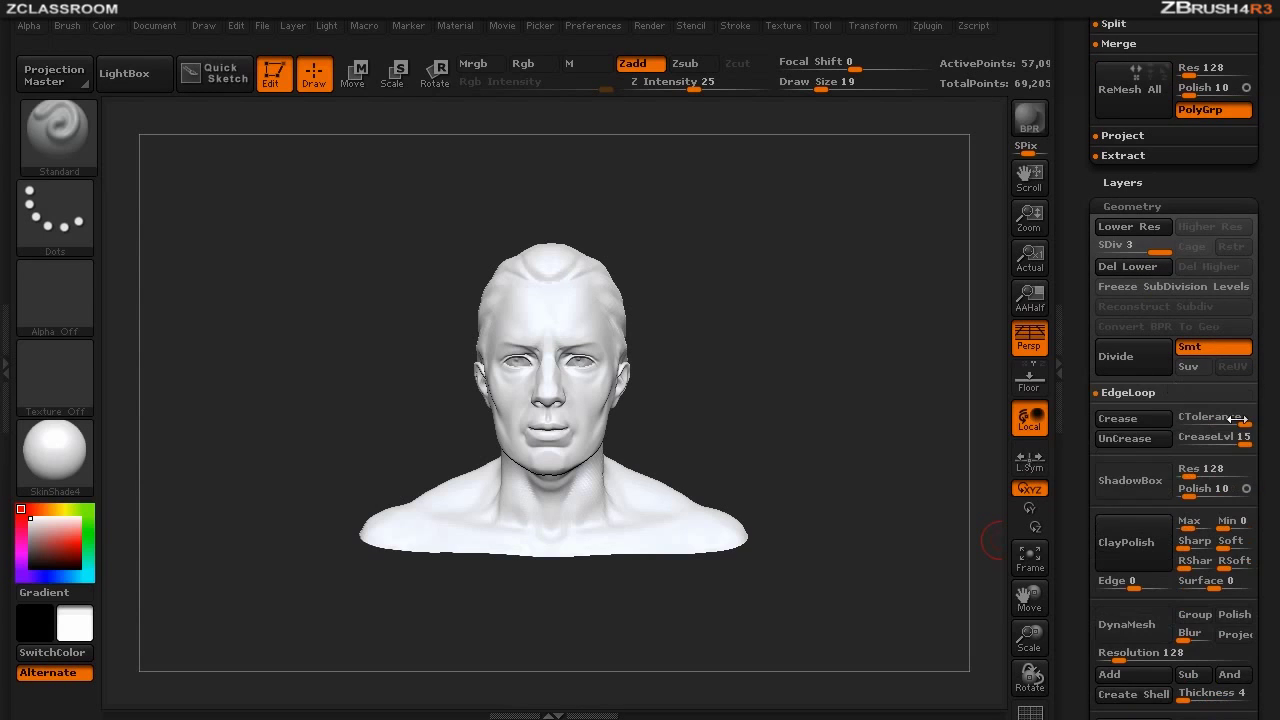
click(1165, 408)
click(1165, 428)
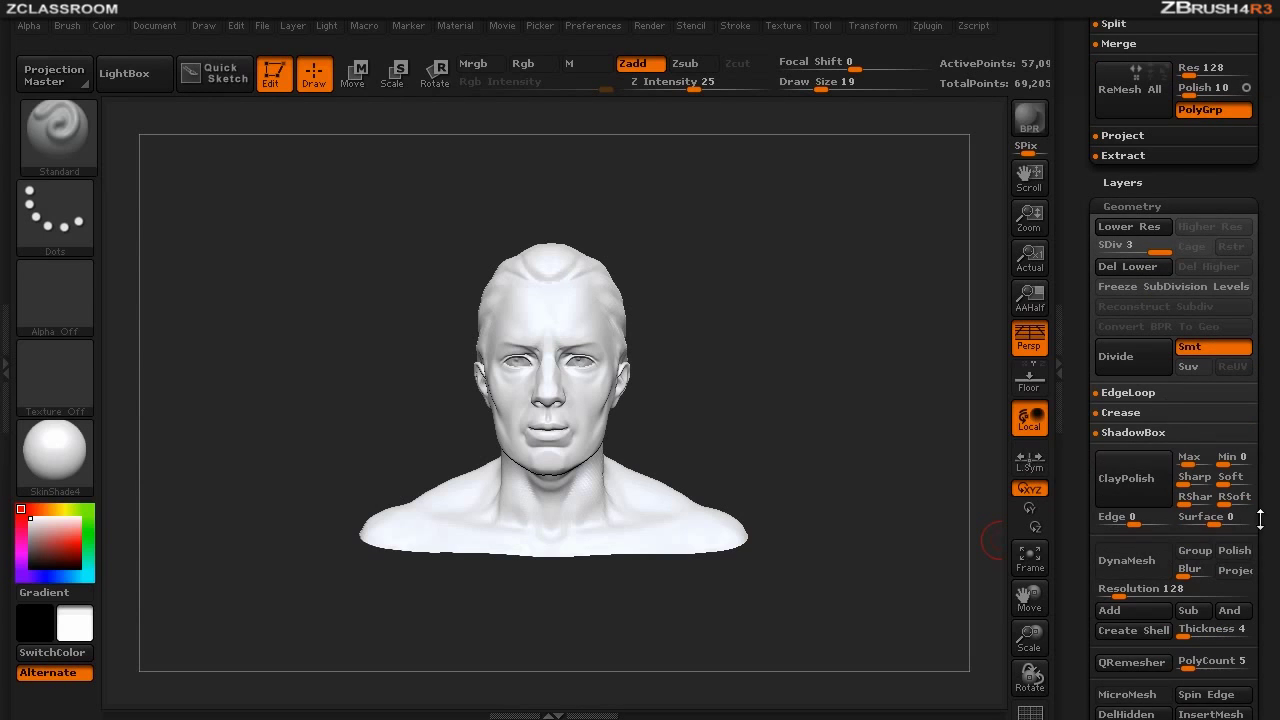
Open the ShadowBox, Modify Topology, Crease and DynaMesh groups of the Geometry section one after another.
click(1185, 432)
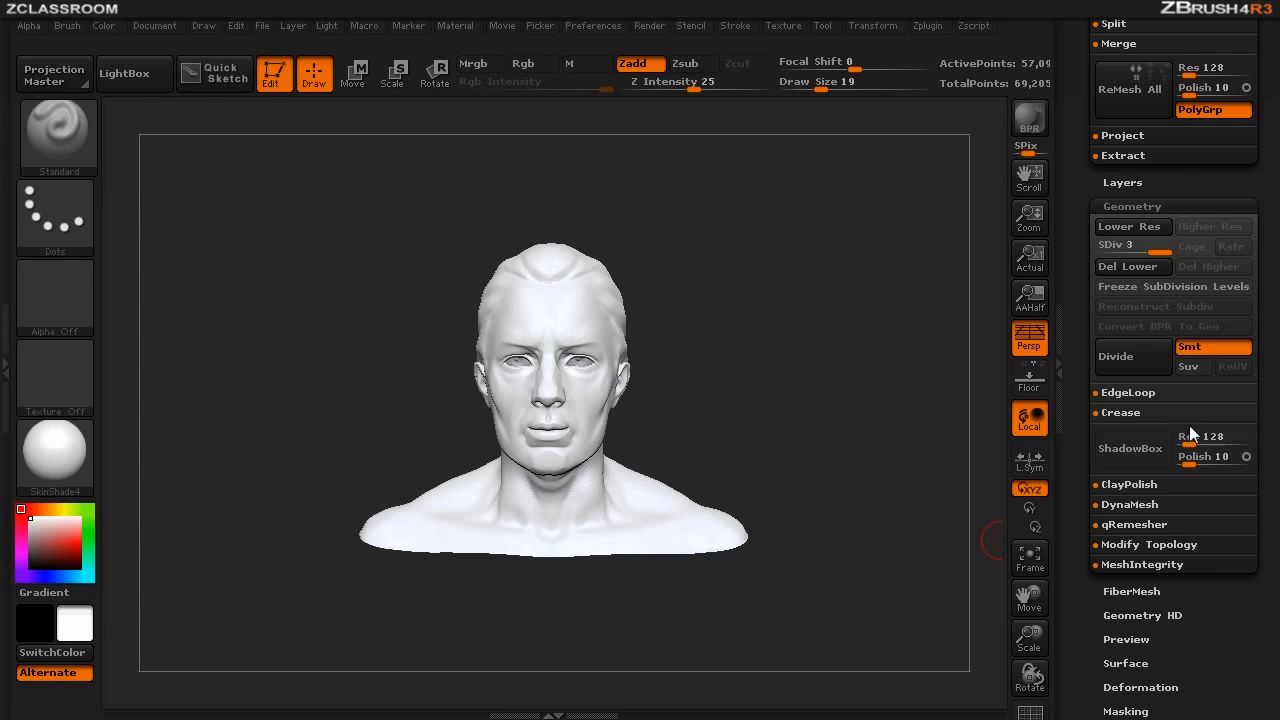
click(1186, 514)
click(1209, 518)
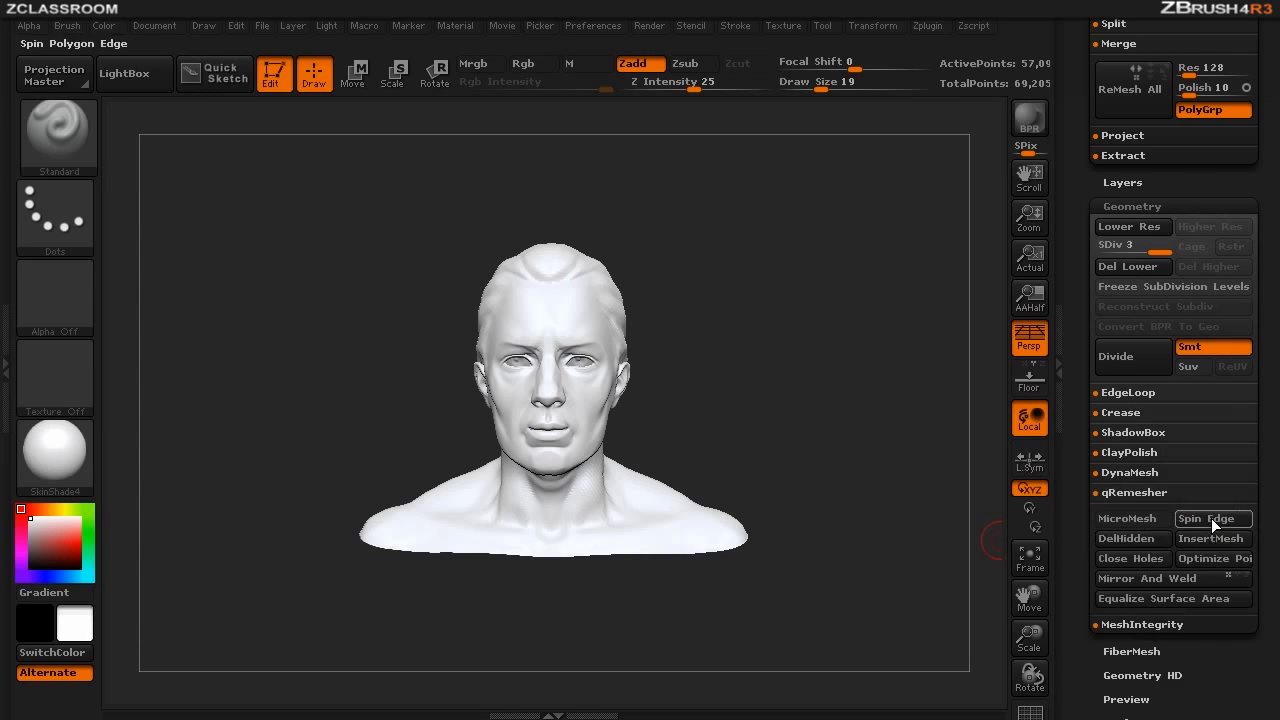
click(1176, 410)
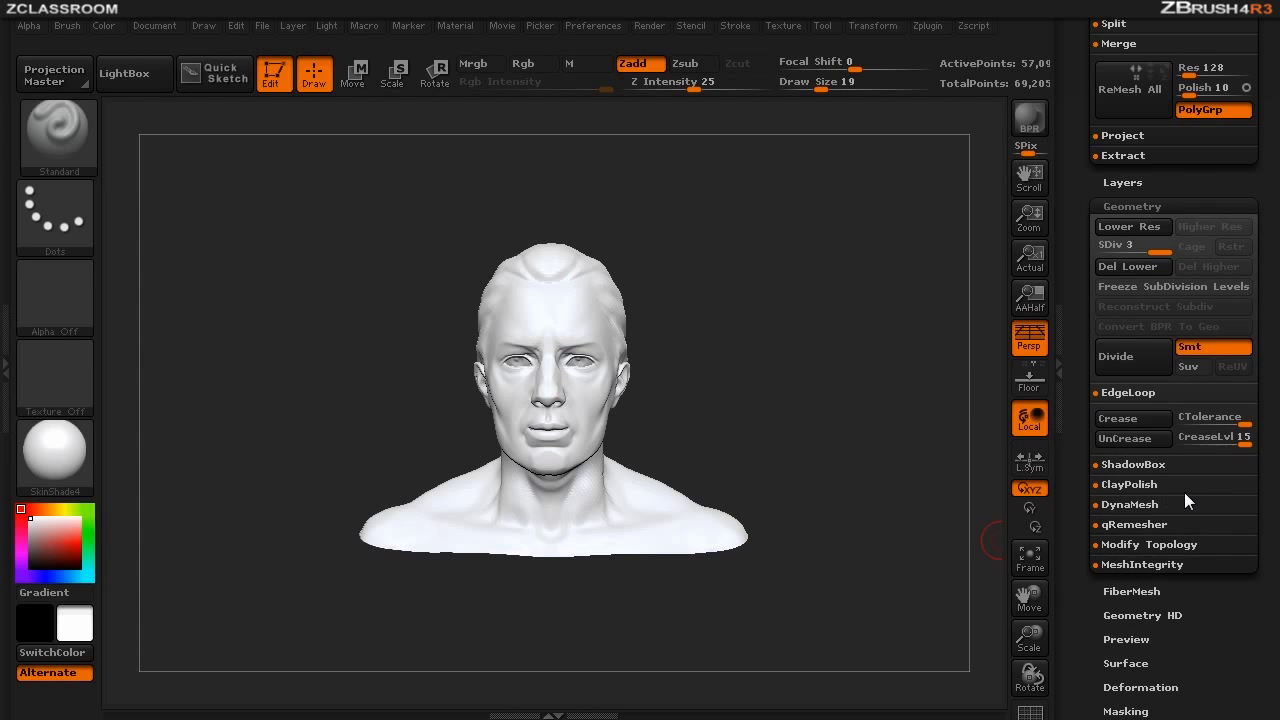
click(1186, 504)
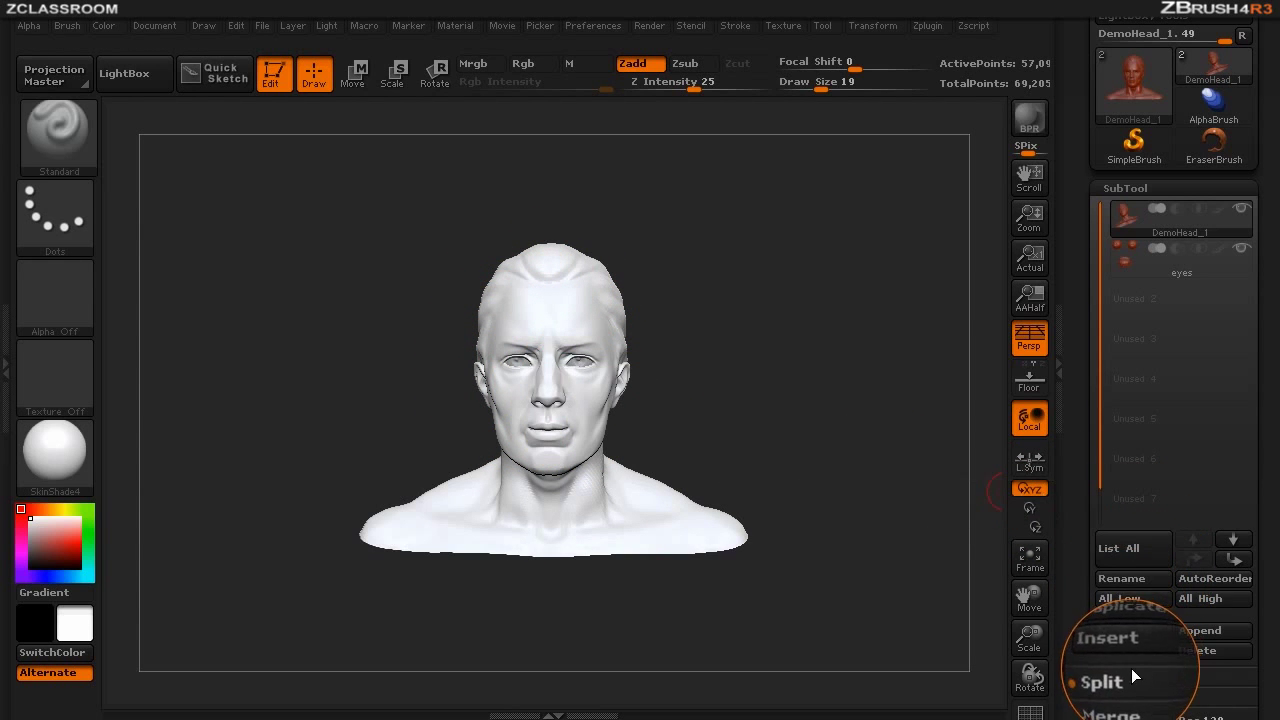
Open the Split group of the SubTool section and switch to its Project group.
drag(1230, 656, 1184, 562)
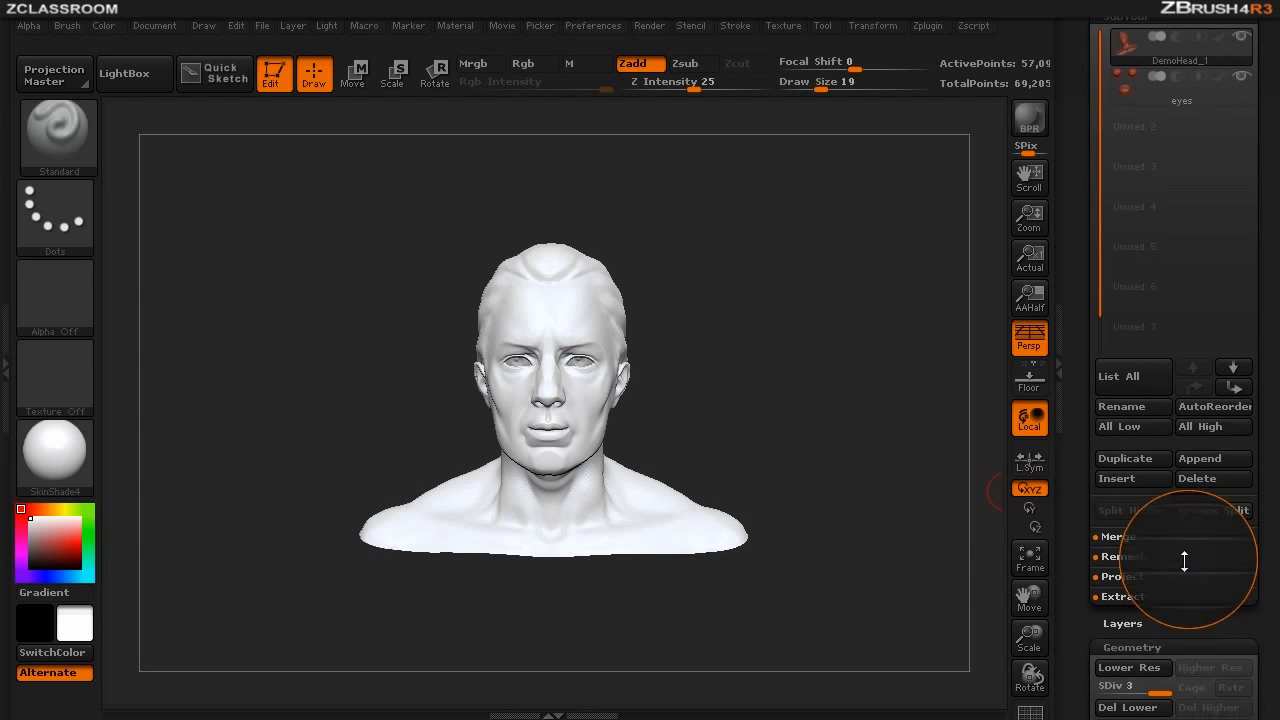
click(1118, 576)
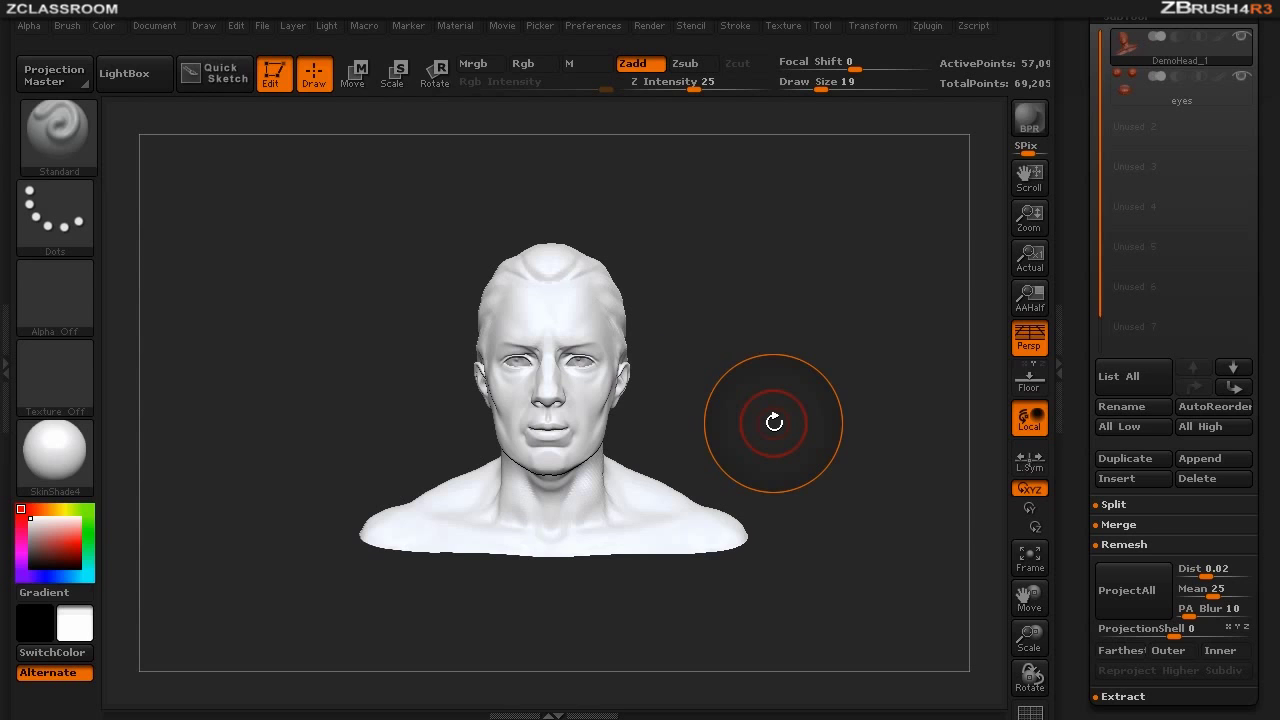
Open the Overlay Magnify Glass settings for movies and examine the Magnify UI and Magnify Doc options.
click(503, 24)
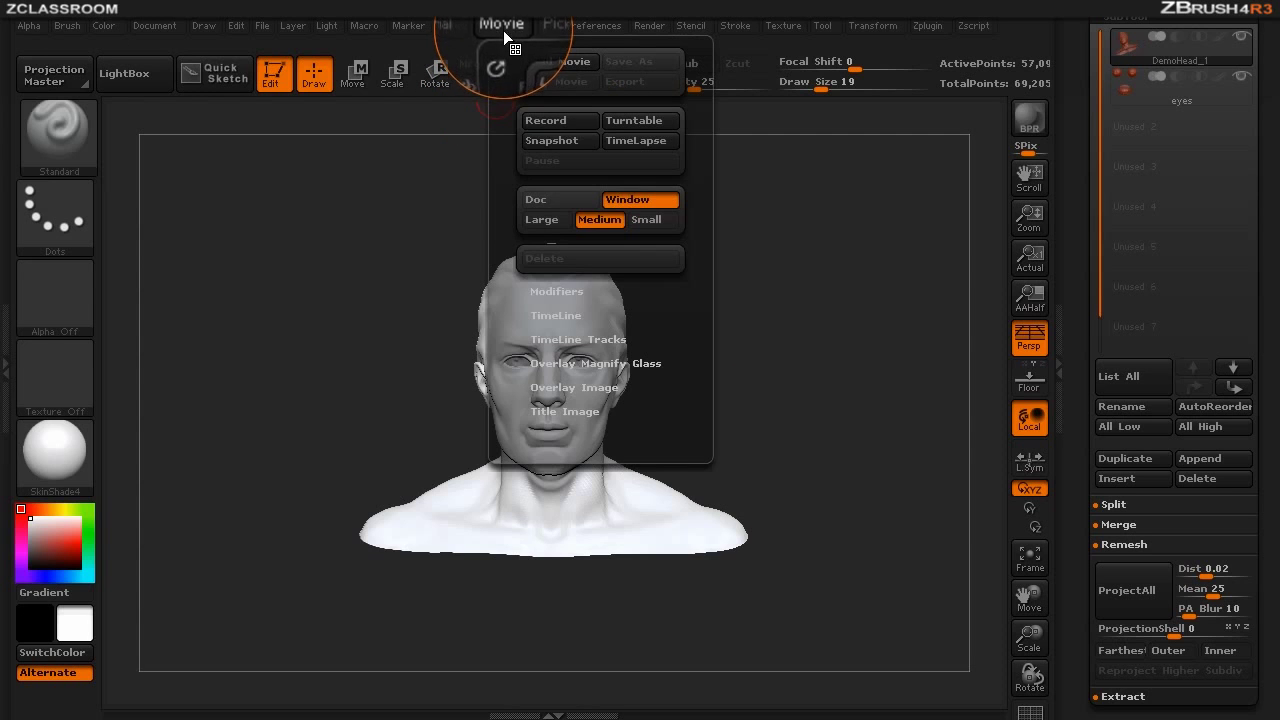
click(596, 358)
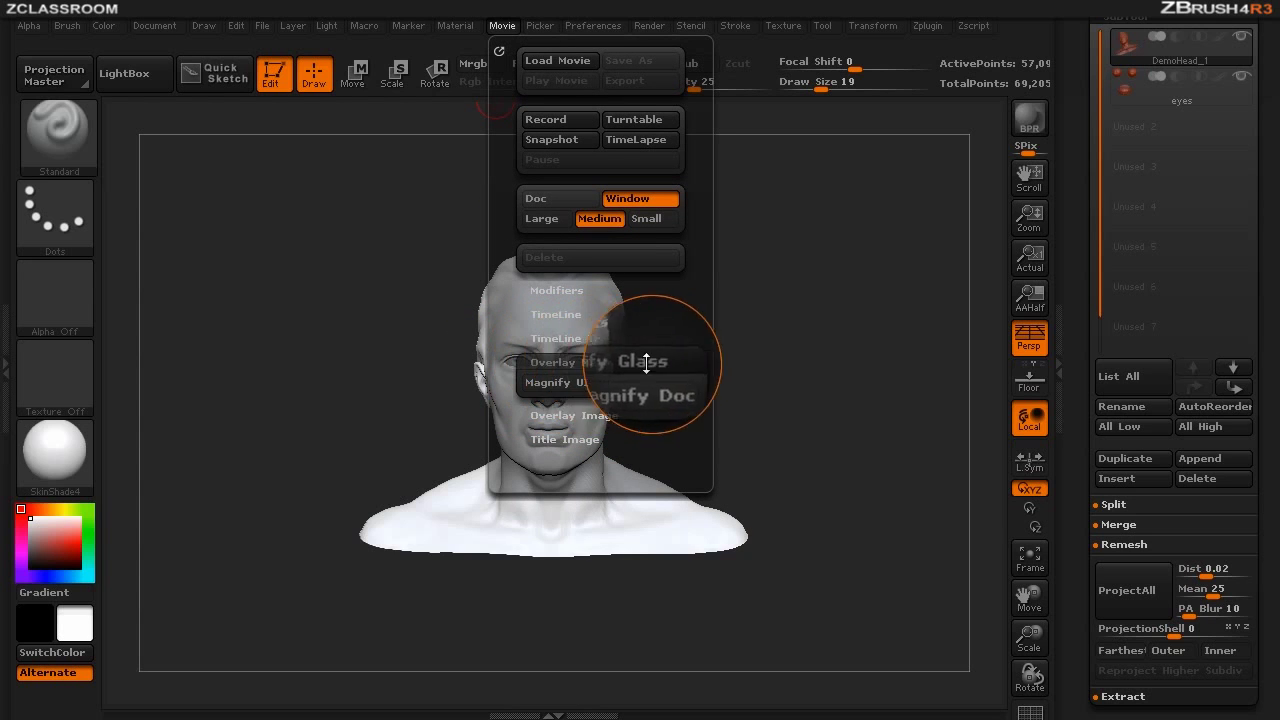
click(566, 382)
click(630, 383)
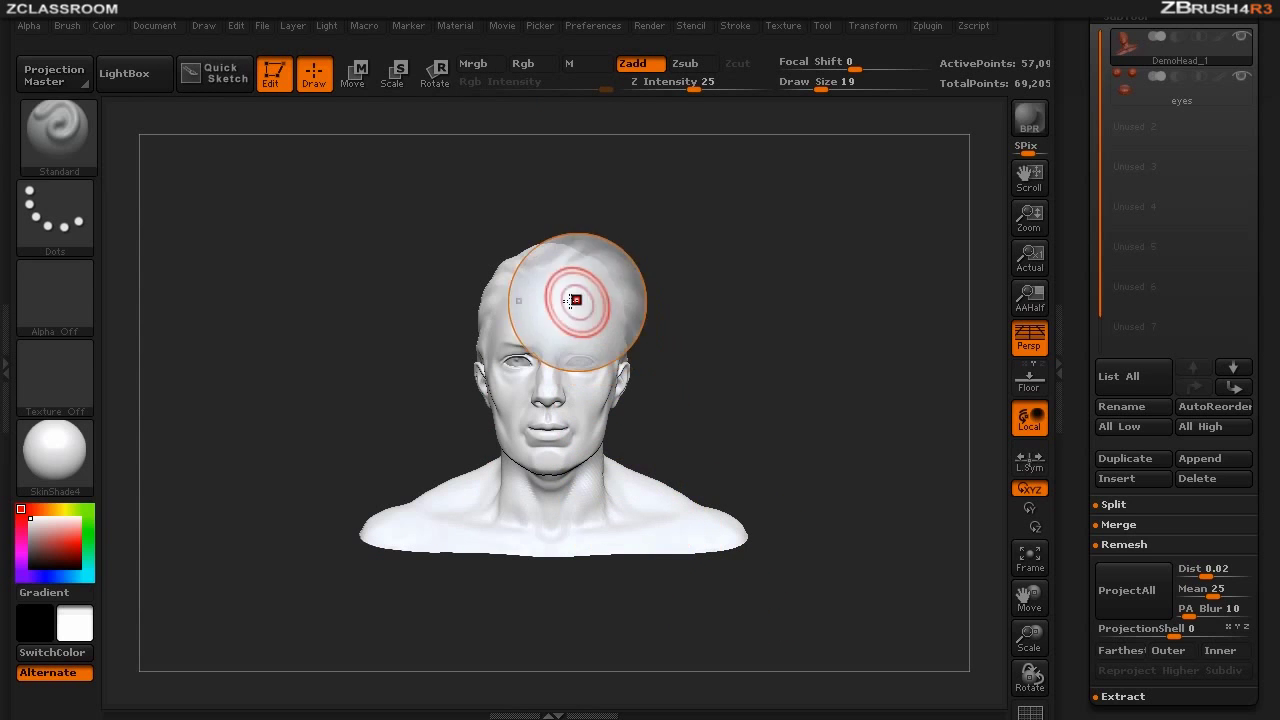
click(497, 25)
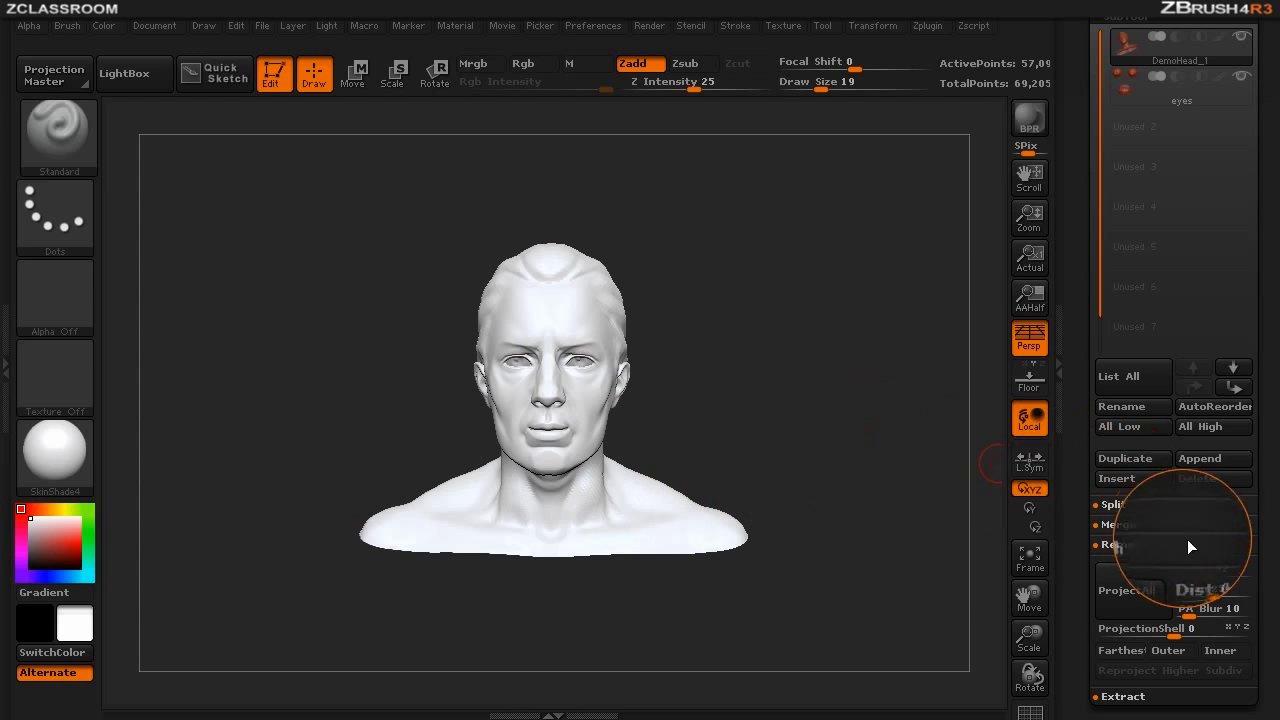
Collapse the Interface preferences and open the Magnify Glass preferences with the radius setting.
click(591, 26)
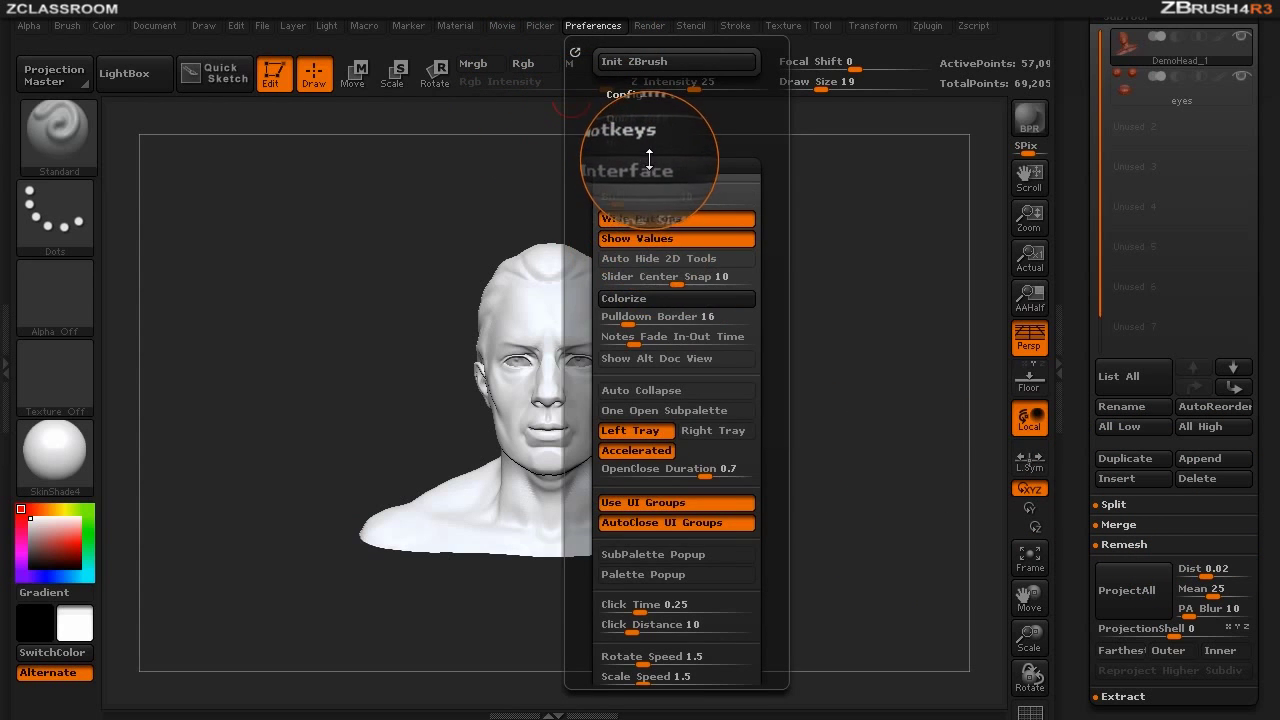
click(645, 168)
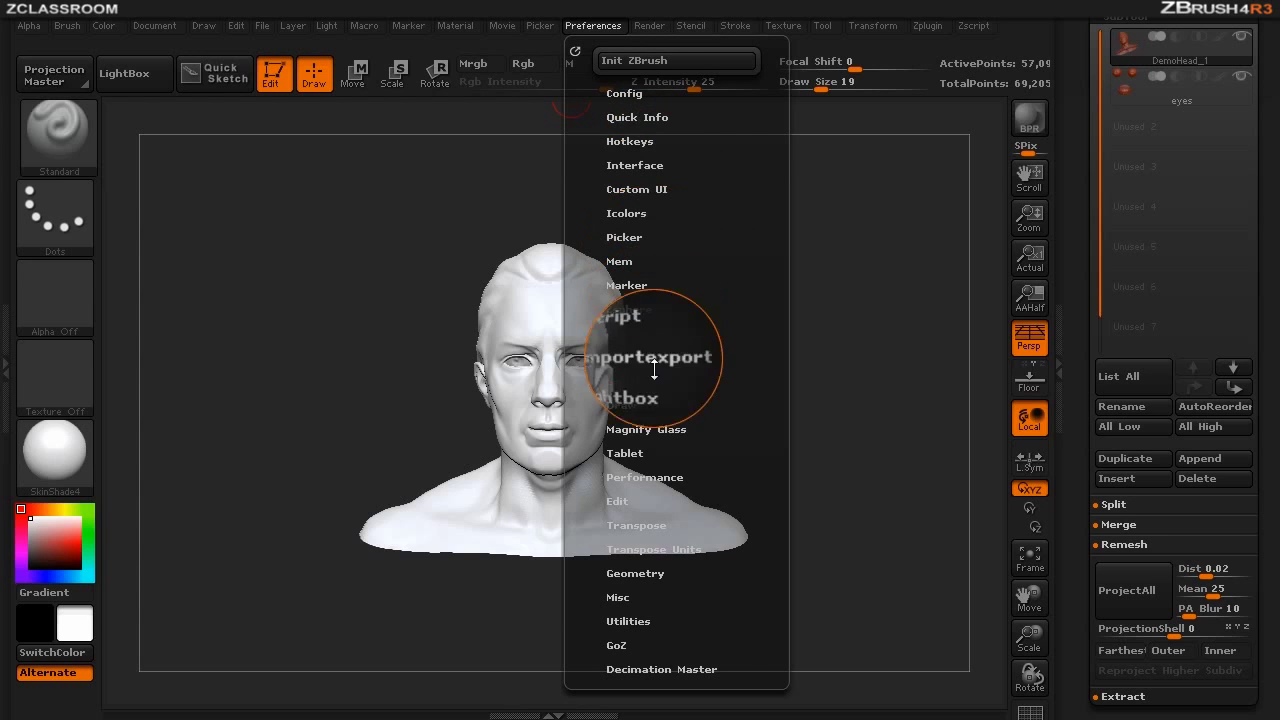
click(646, 429)
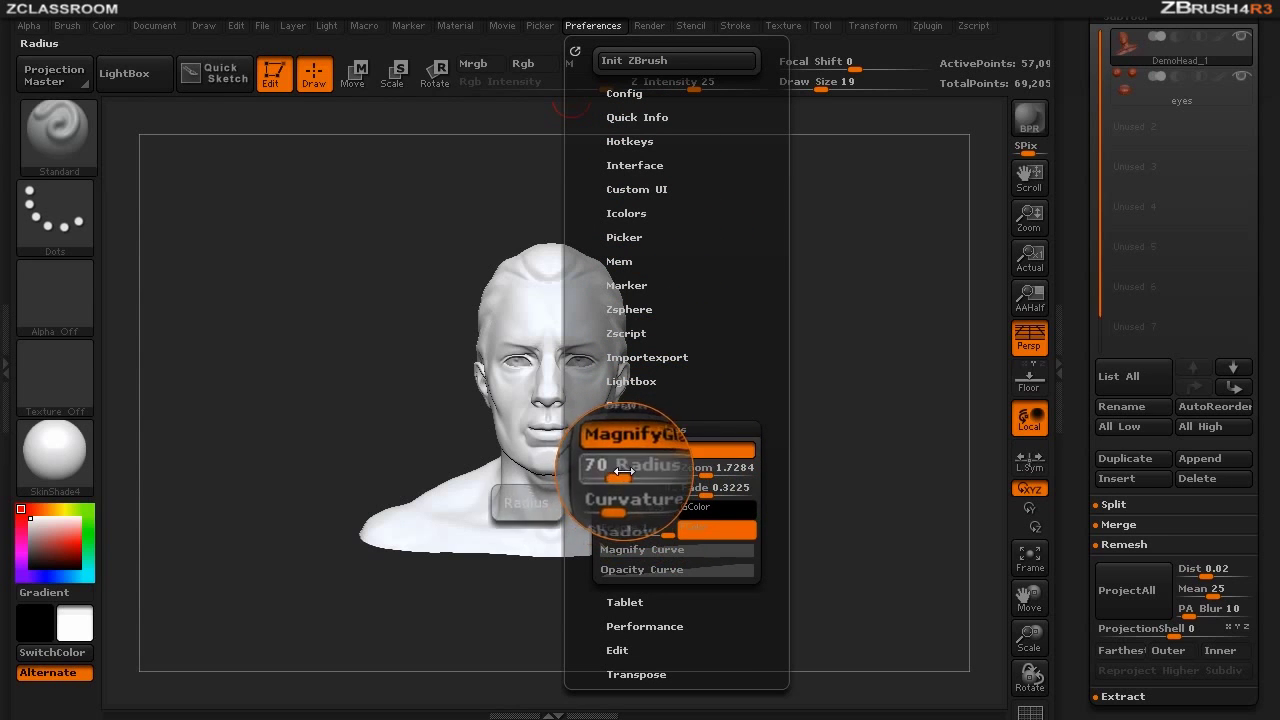
Increase the Magnify Glass radius so the lens covers a much larger area of the model.
drag(620, 476, 646, 492)
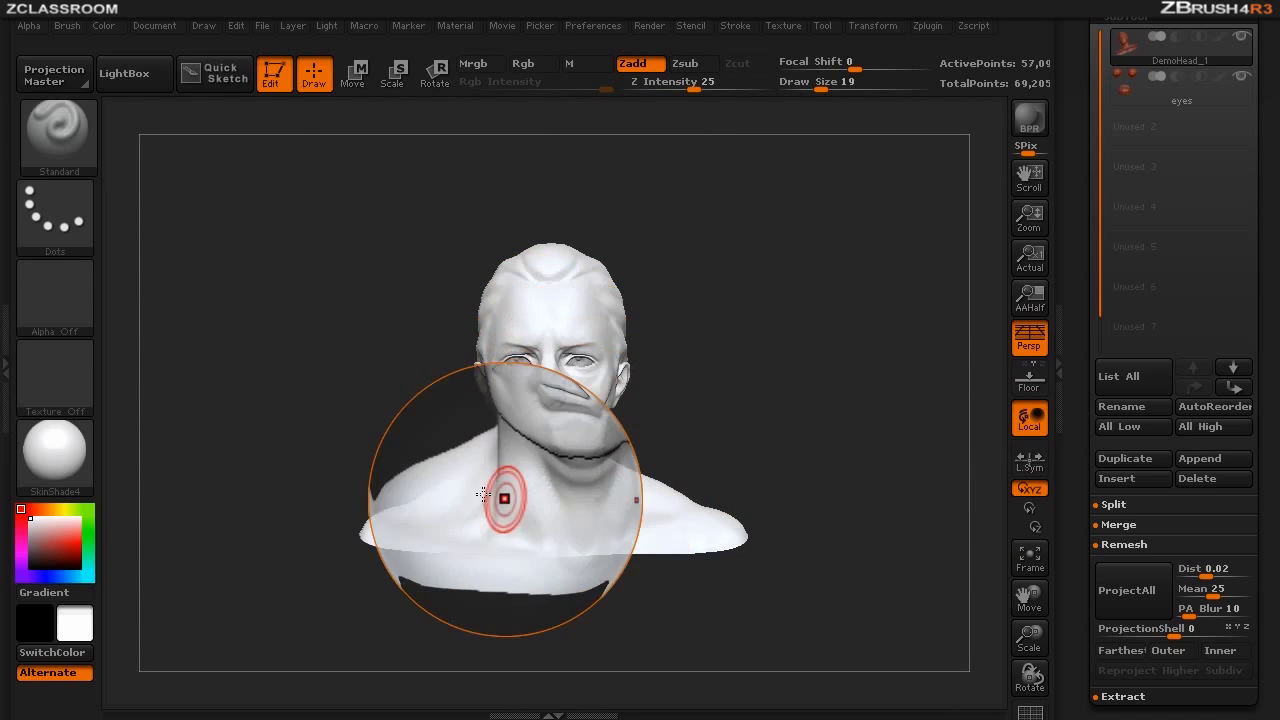
Switch the movie recording size to Small, back to Medium, and finally to Large.
click(499, 26)
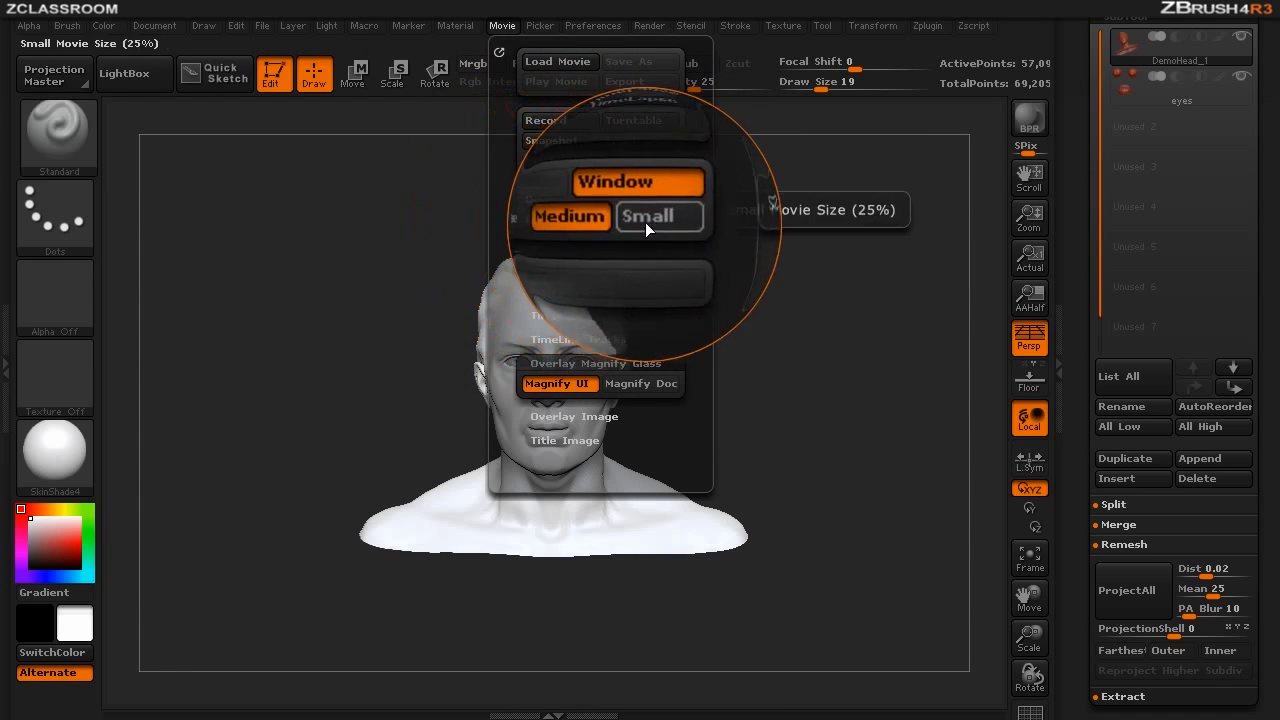
click(647, 220)
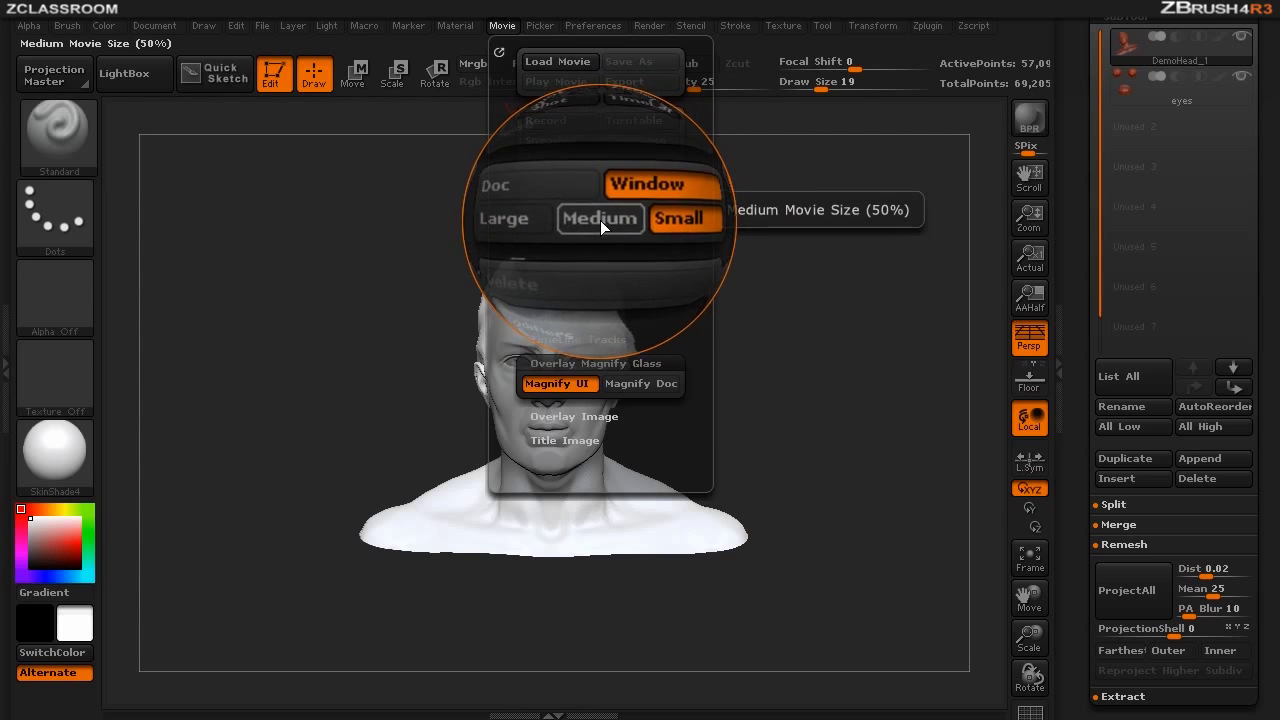
click(601, 221)
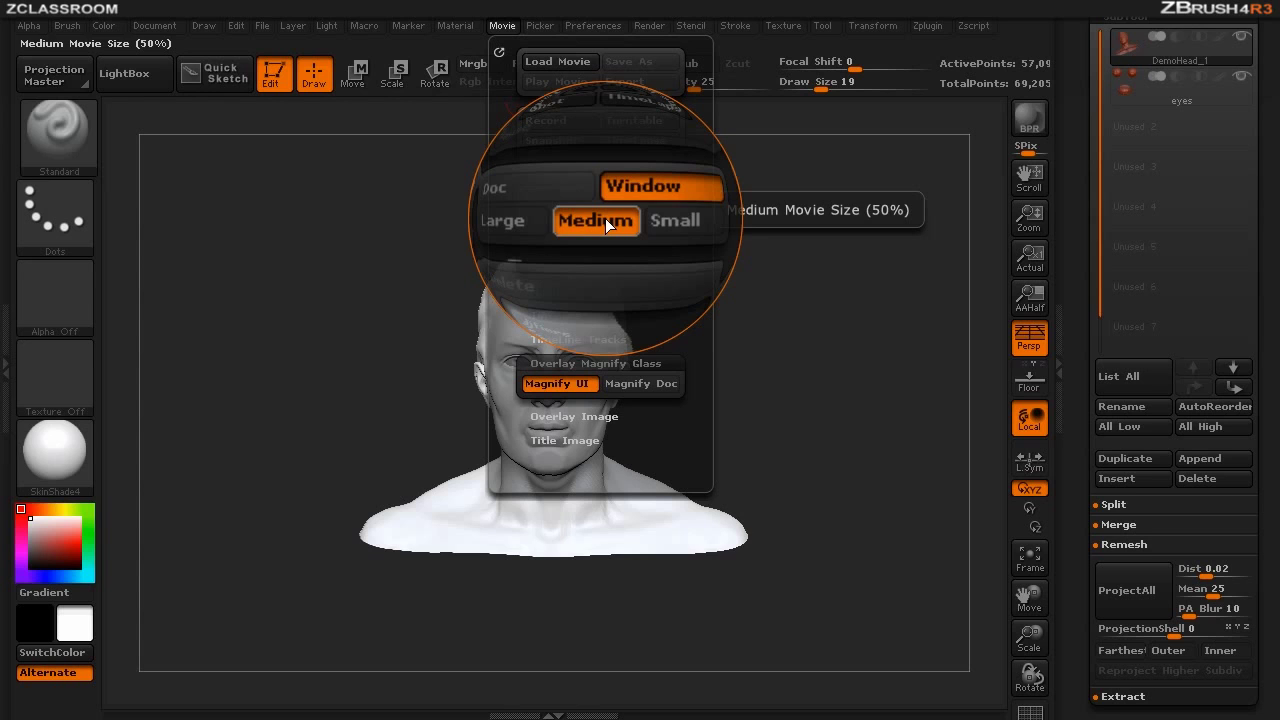
click(543, 222)
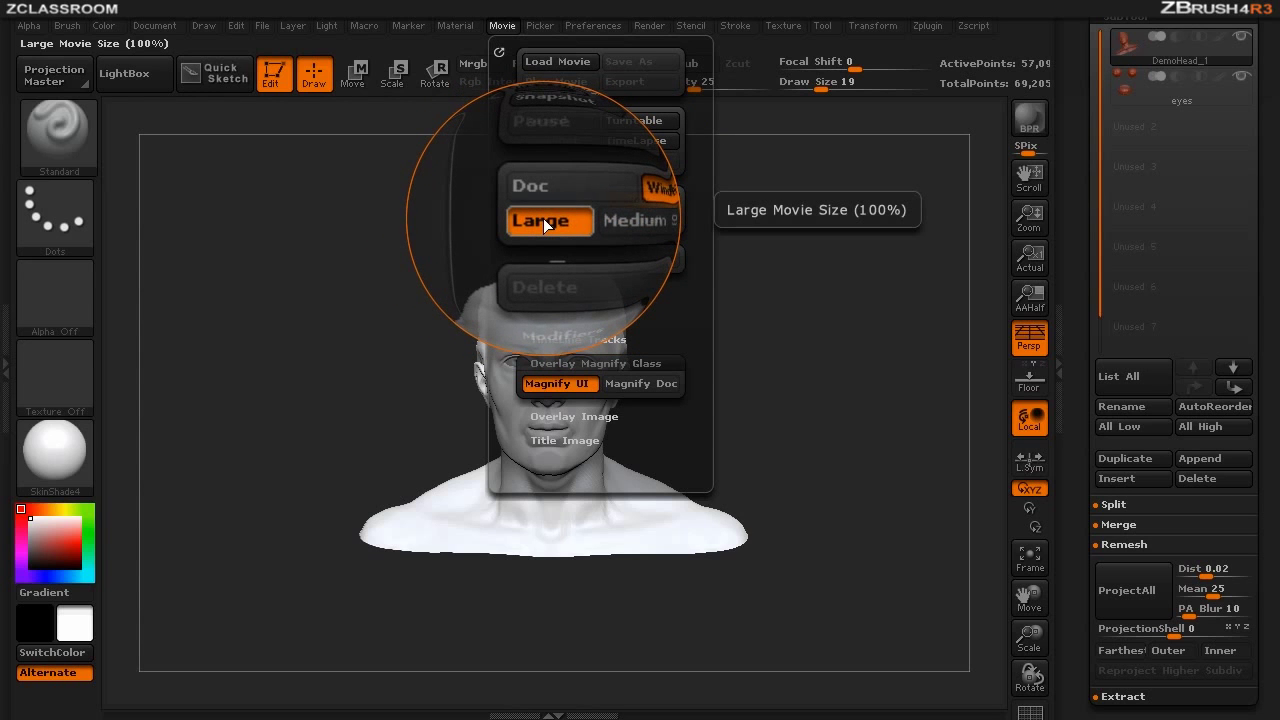
Toggle the movie's Overlay Magnify Glass options, leaving both Magnify UI and Magnify Doc enabled.
click(581, 385)
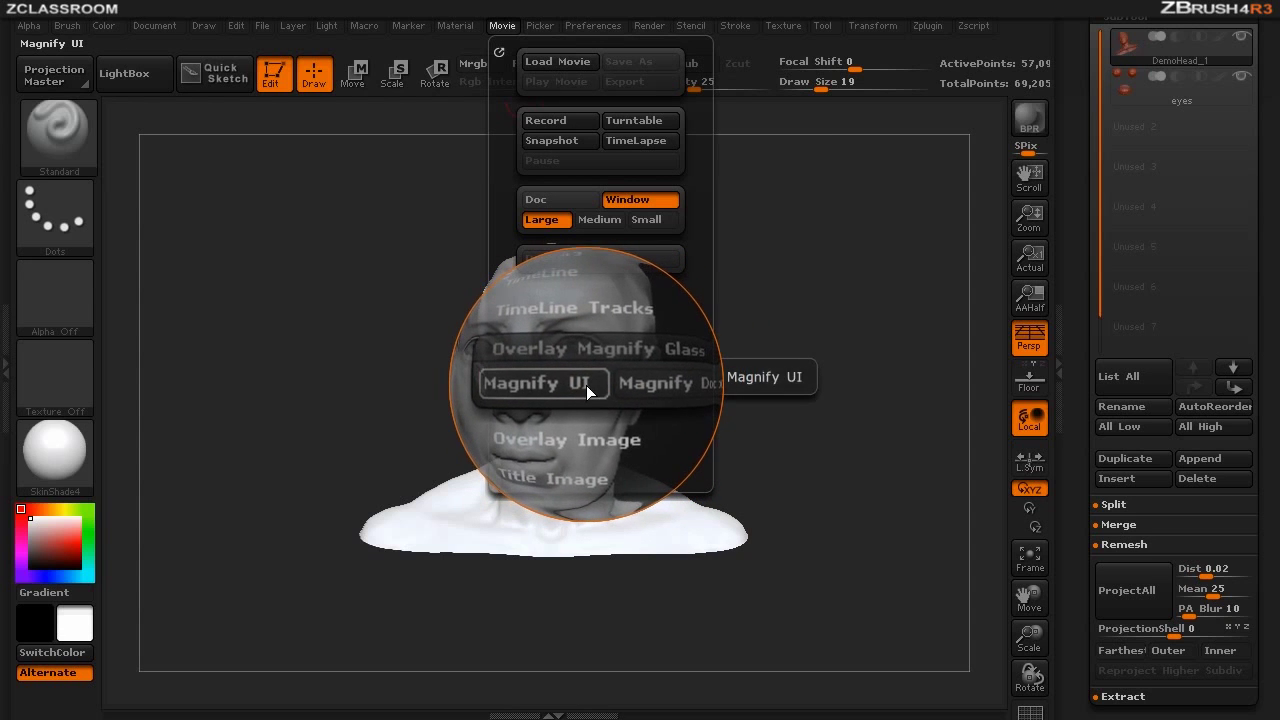
click(640, 388)
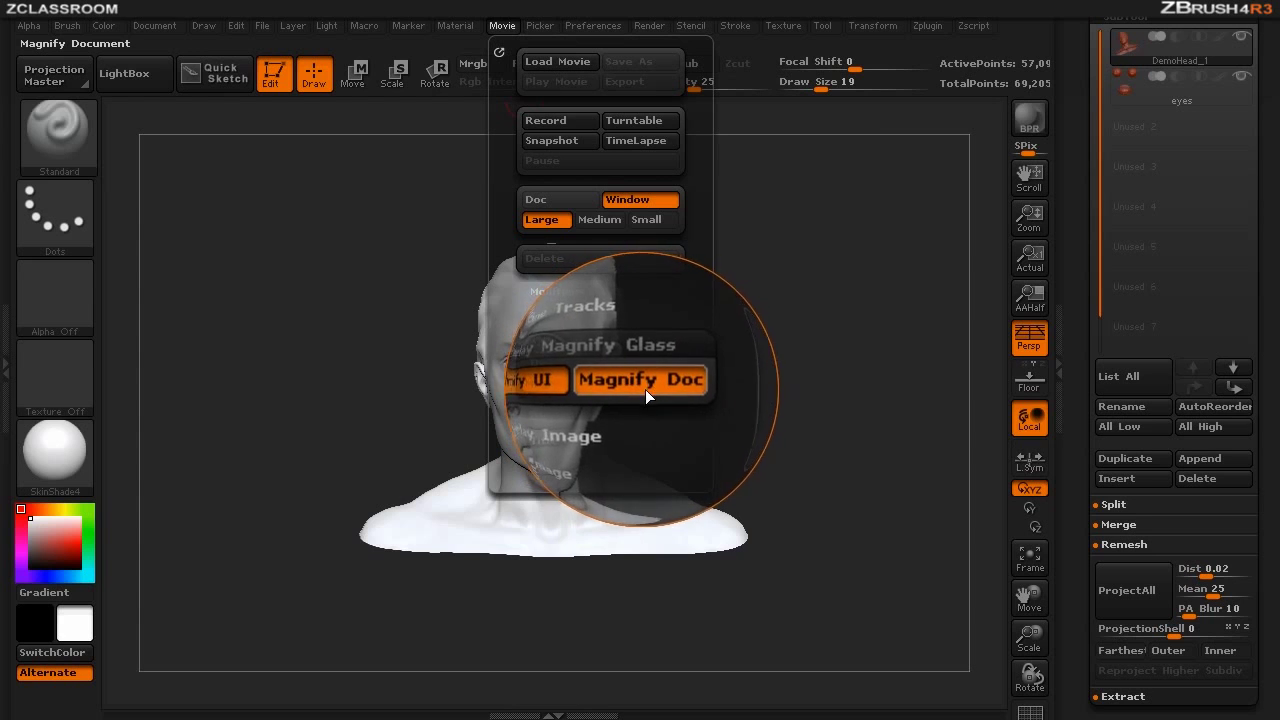
click(572, 384)
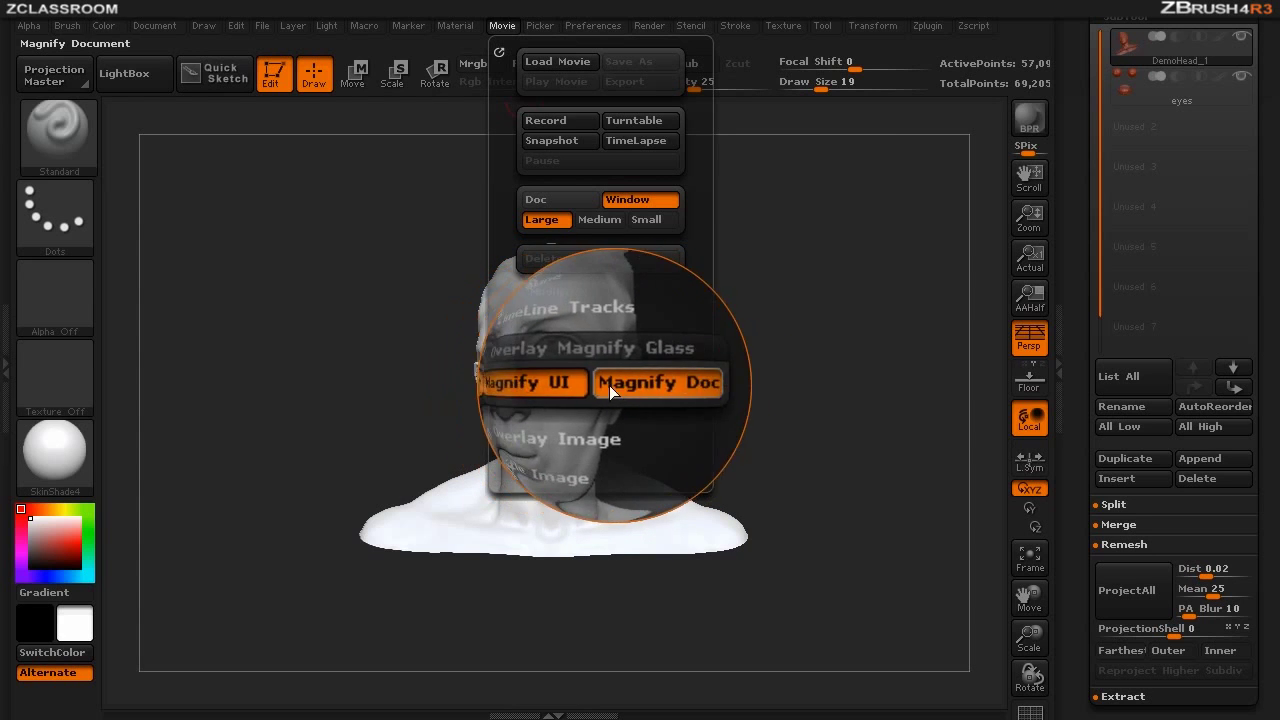